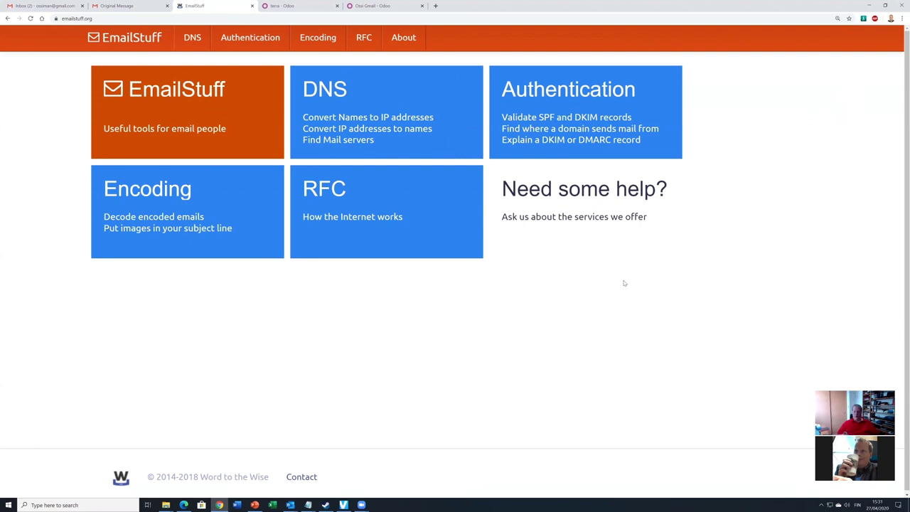
# - Run EmailStuff's SPF check for terracolligo.com, then go back to the Authentication tools
pyautogui.click(622, 115)
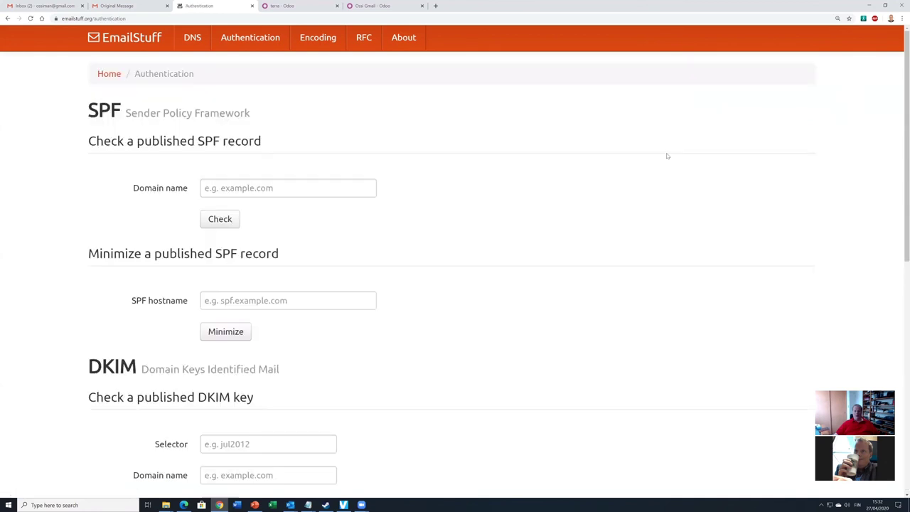
pyautogui.click(272, 191)
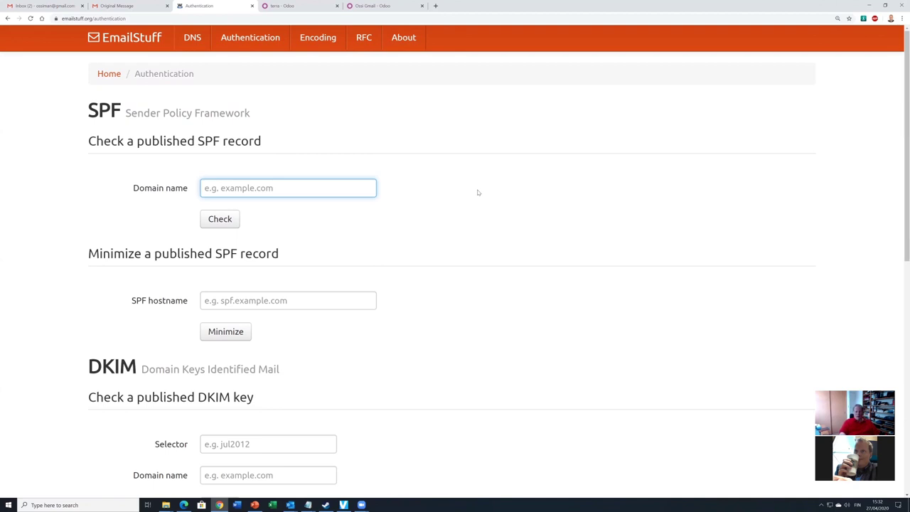
pyautogui.write('terracolligo.com')
pyautogui.press('Return')
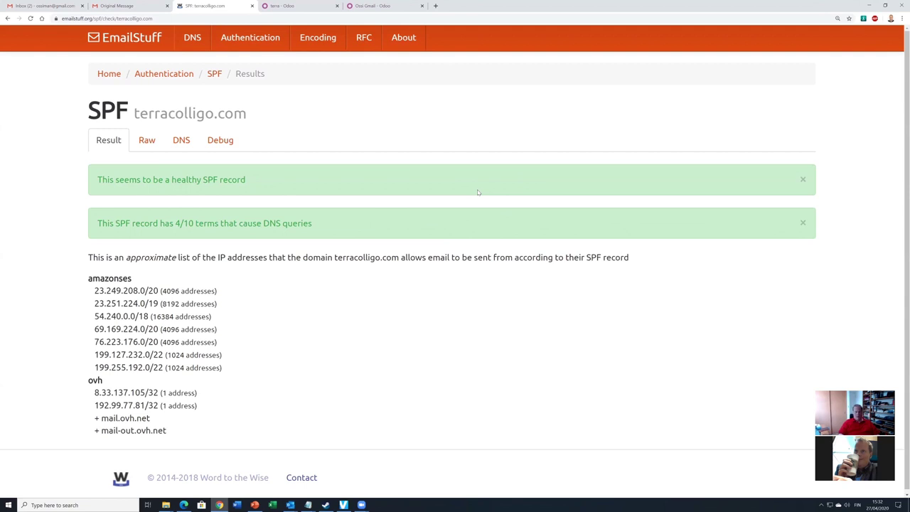
pyautogui.hotkey('alt', 'Left')
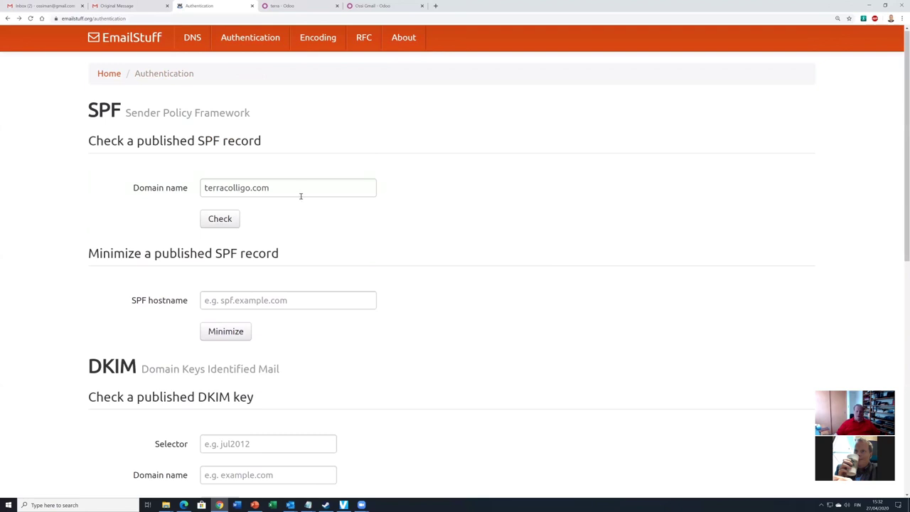
# - Replace the domain with odooserver.site and run its SPF check
pyautogui.click(300, 194)
pyautogui.hotkey('ctrl', 'a')
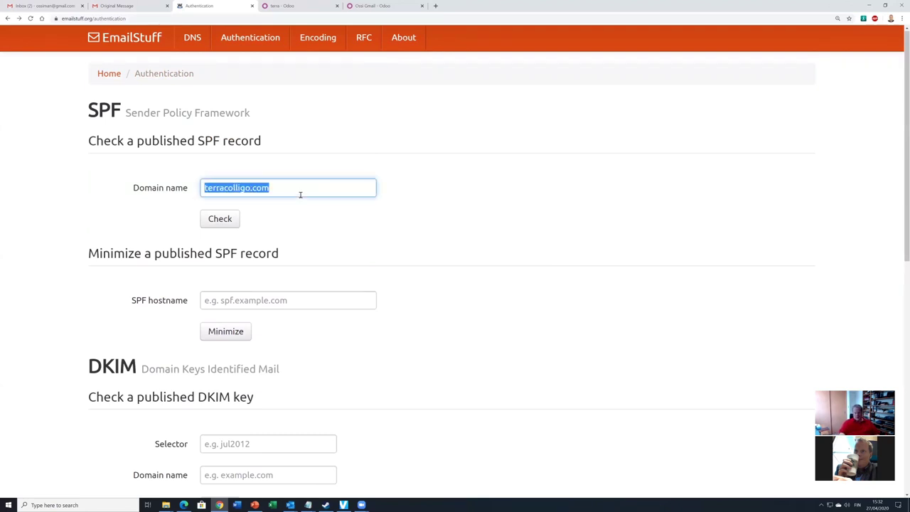
pyautogui.write('odooserver.site')
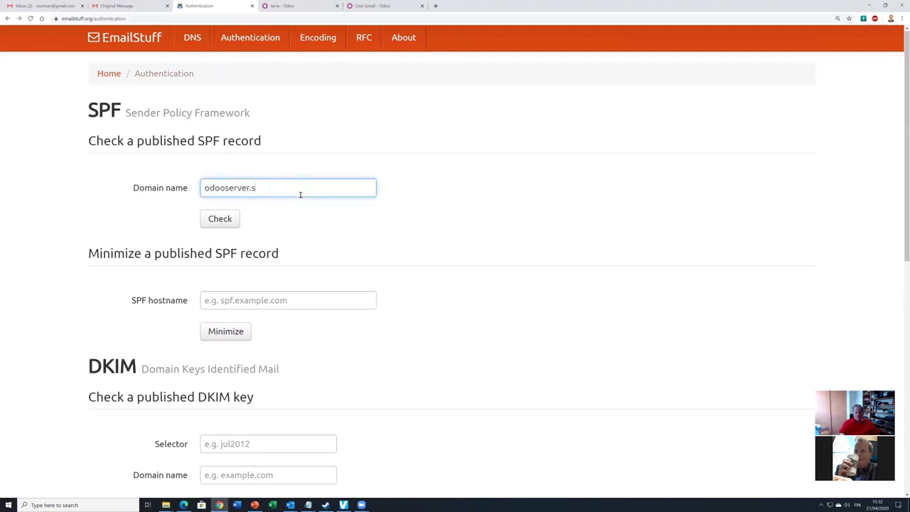
pyautogui.press('Return')
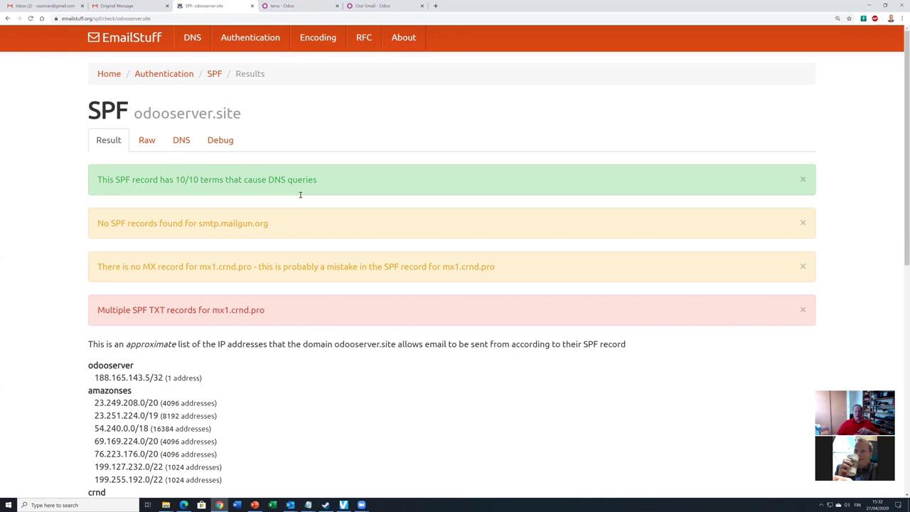
# - Review the multiple-TXT, smtp.mailgun.org and crnd.pro warnings, then return to Authentication
pyautogui.scroll(-3, 323, 180)
pyautogui.scroll(-1, 323, 179)
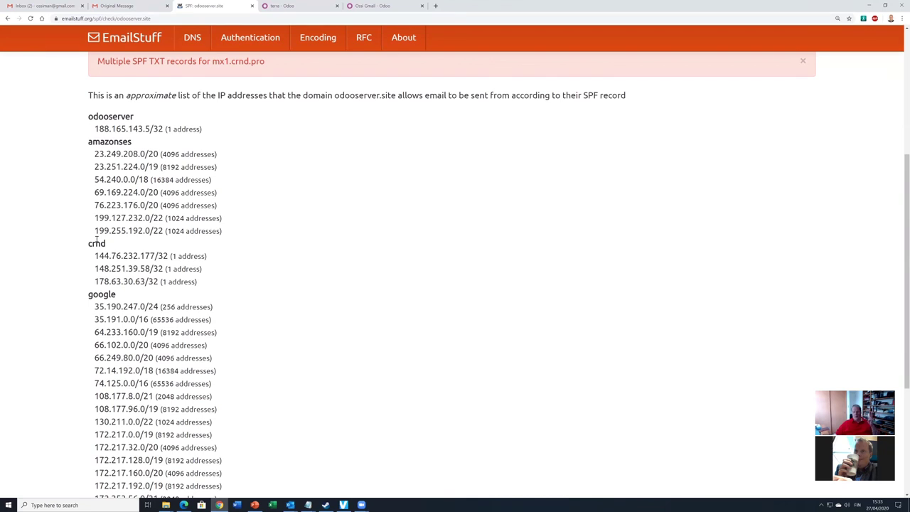
pyautogui.scroll(-4, 96, 242)
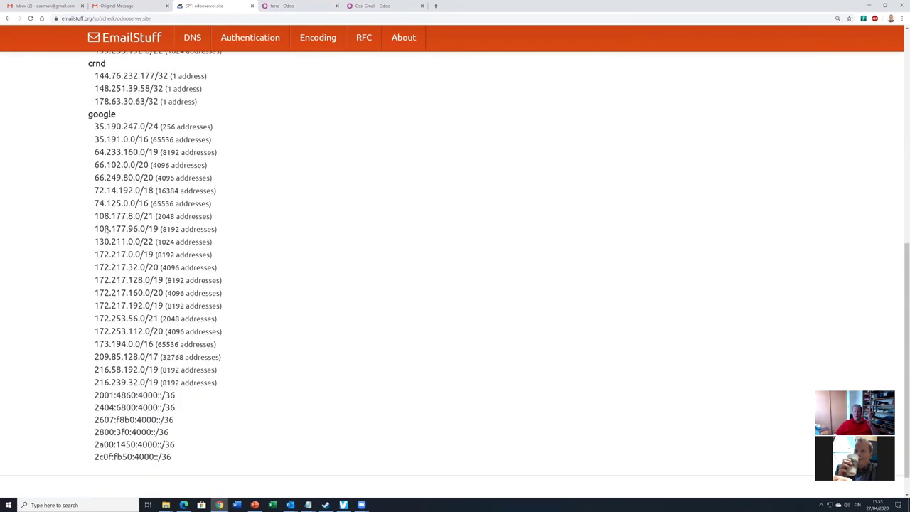
pyautogui.scroll(-1, 104, 228)
pyautogui.scroll(6, 194, 300)
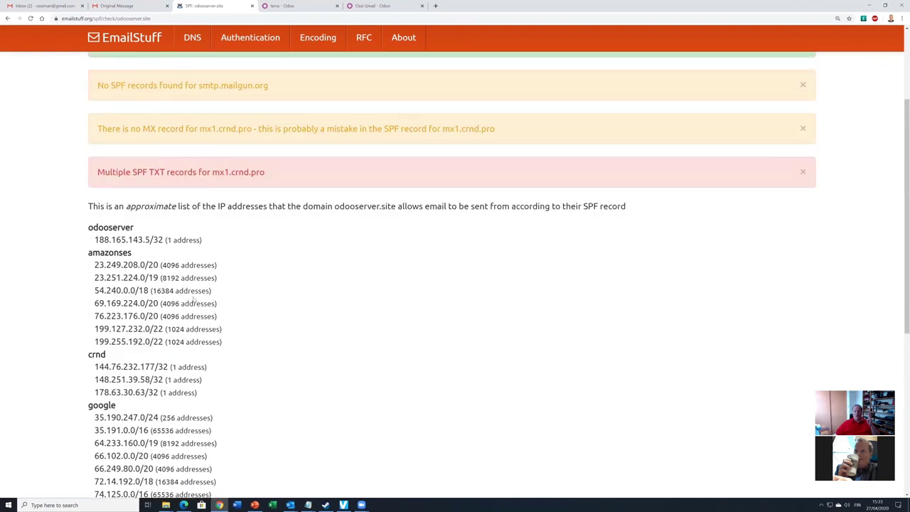
pyautogui.scroll(2, 193, 300)
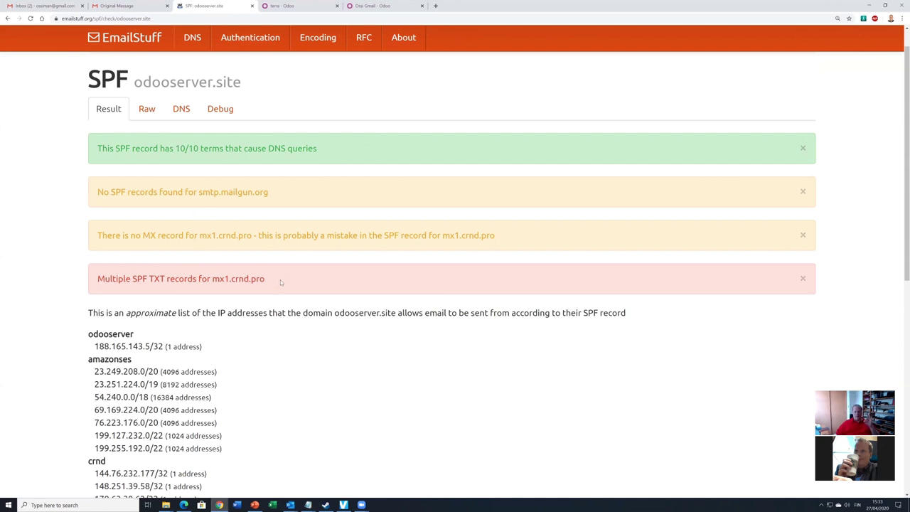
pyautogui.moveTo(281, 282); pyautogui.dragTo(95, 283)
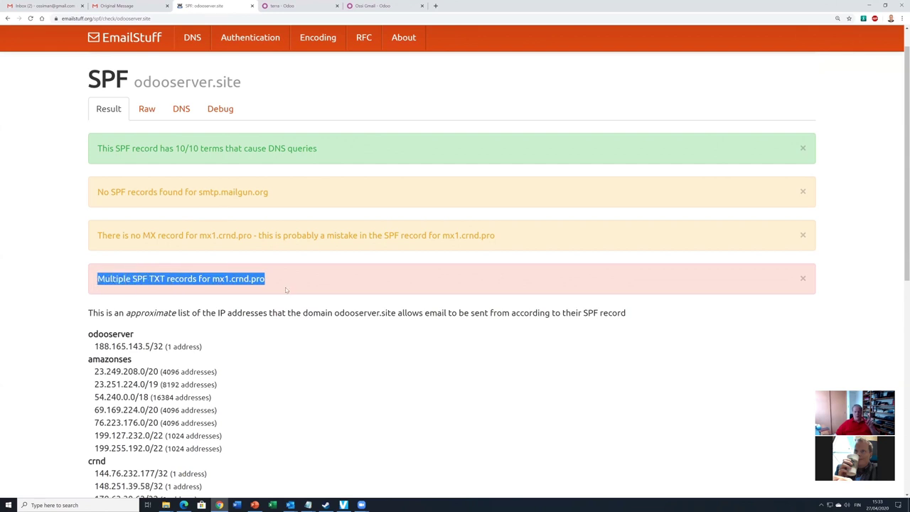
pyautogui.click(265, 282)
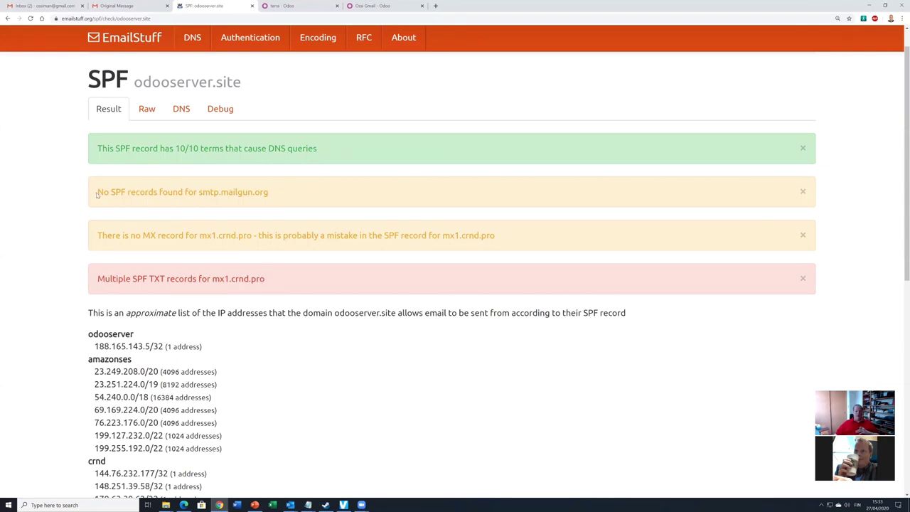
pyautogui.moveTo(96, 194); pyautogui.dragTo(274, 203)
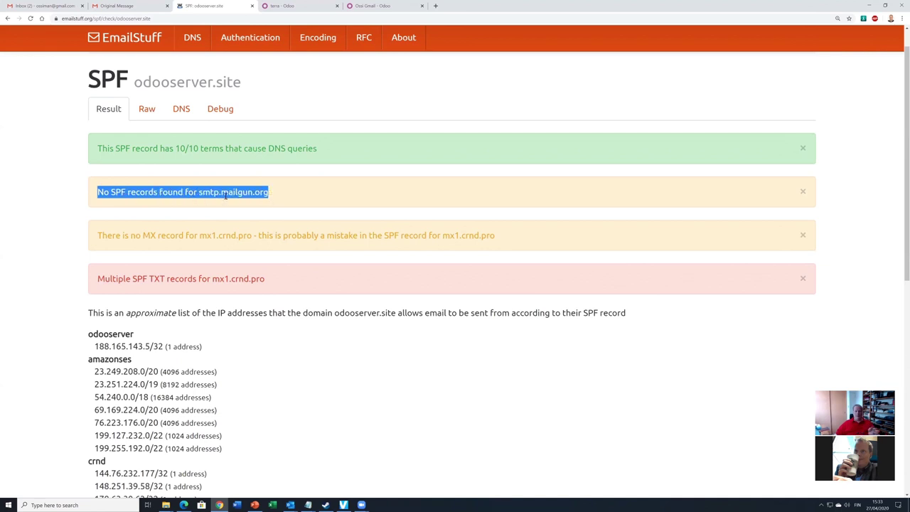
pyautogui.scroll(-4, 296, 195)
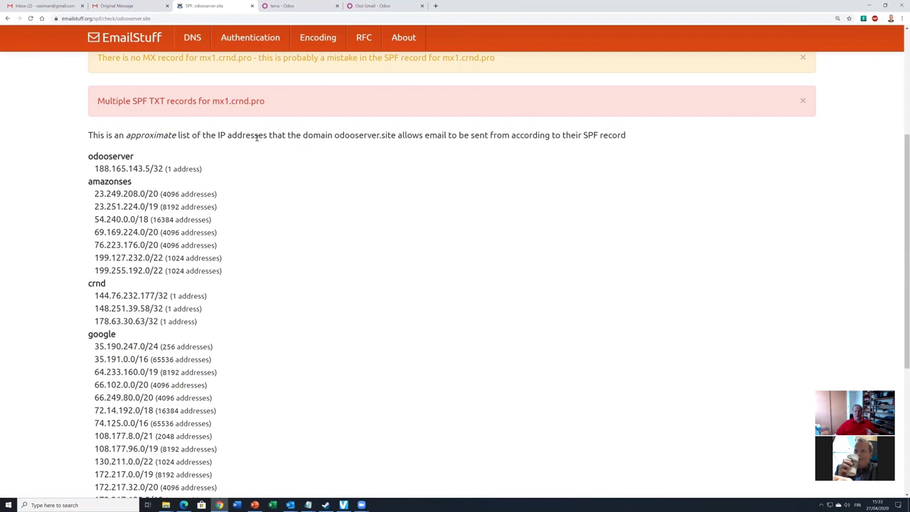
pyautogui.moveTo(231, 101); pyautogui.dragTo(270, 100)
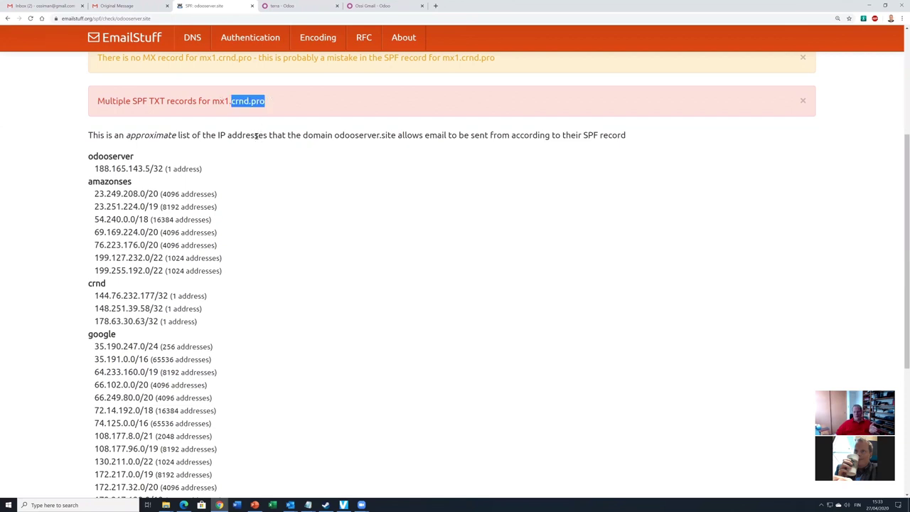
pyautogui.scroll(1, 255, 136)
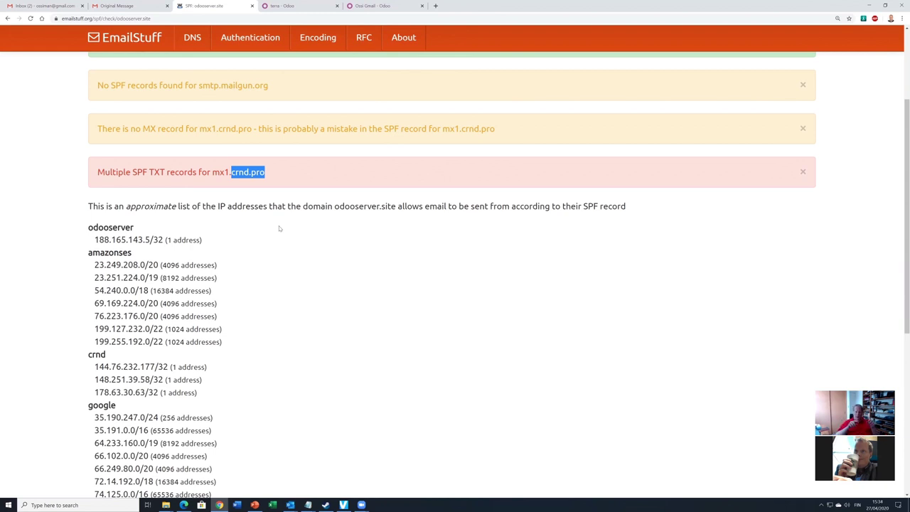
pyautogui.scroll(2, 278, 228)
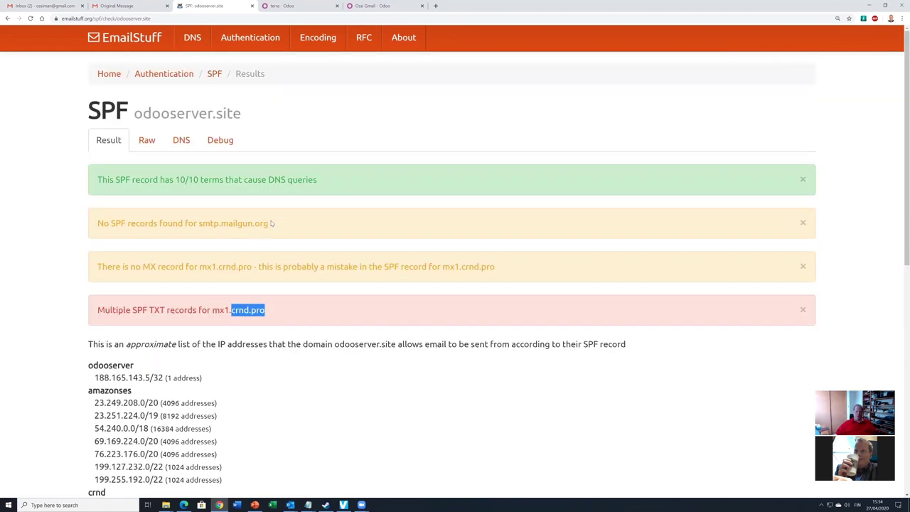
pyautogui.click(170, 76)
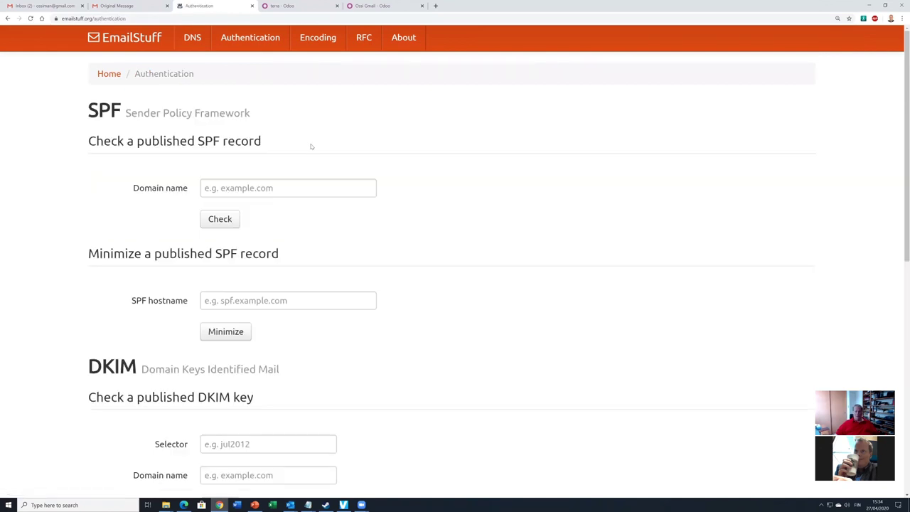
# - Check the DKIM key for selector 'mail' on odooserver.site
pyautogui.scroll(-2, 415, 252)
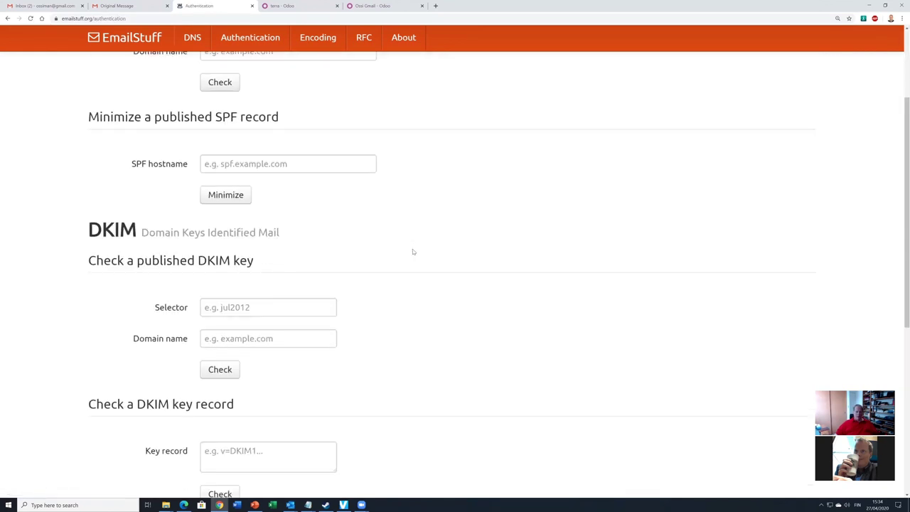
pyautogui.click(283, 302)
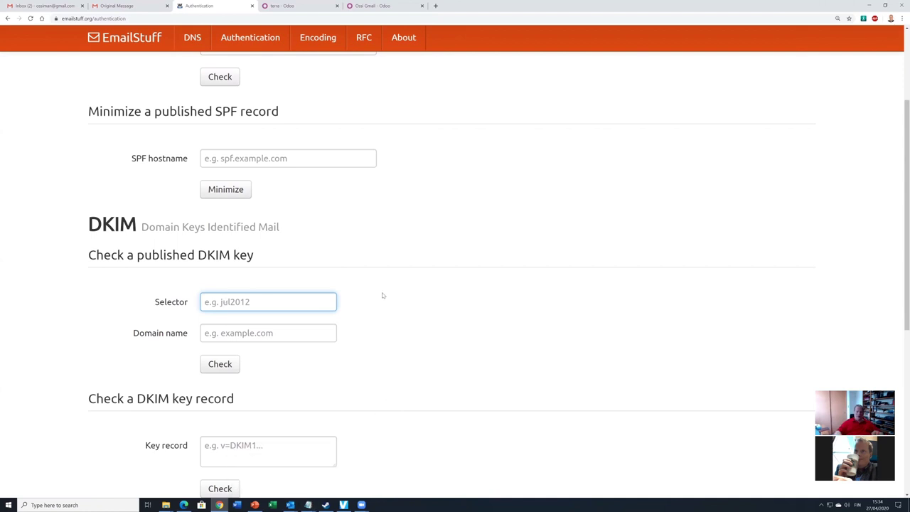
pyautogui.write('mail')
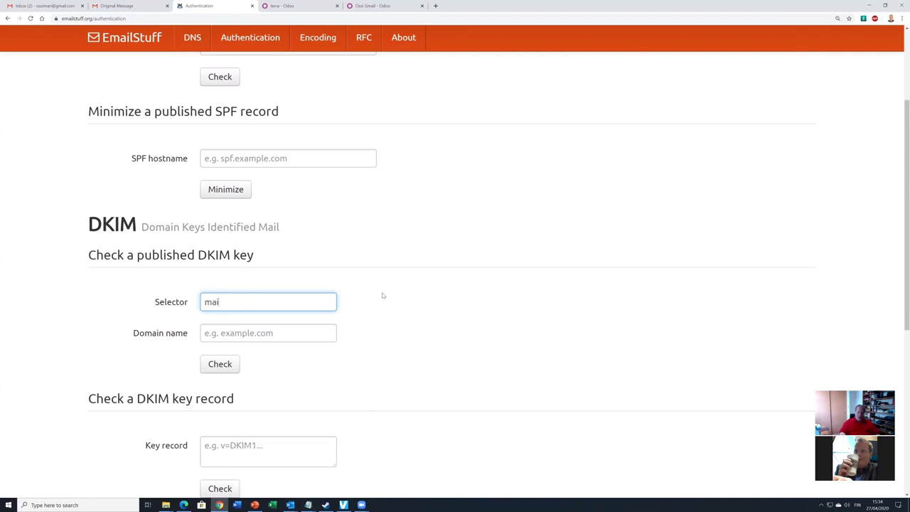
pyautogui.press('Tab')
pyautogui.write('odooserver.site')
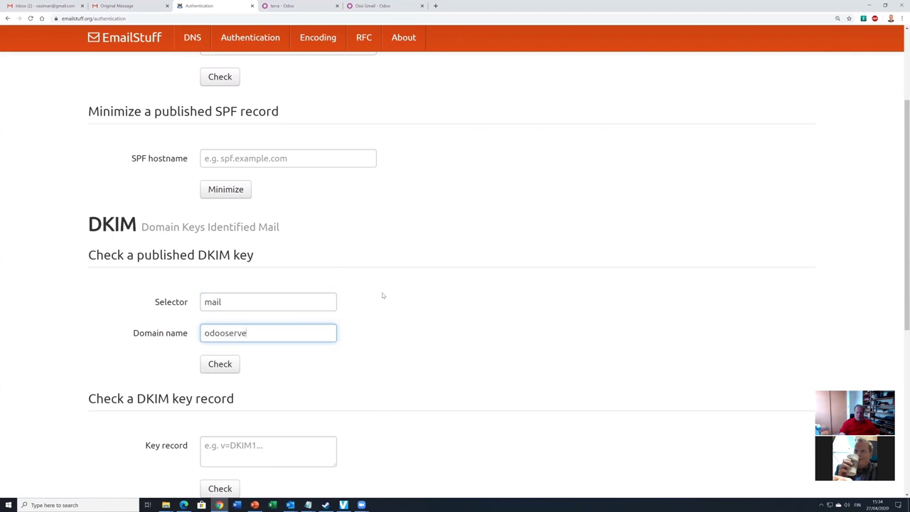
pyautogui.press('Return')
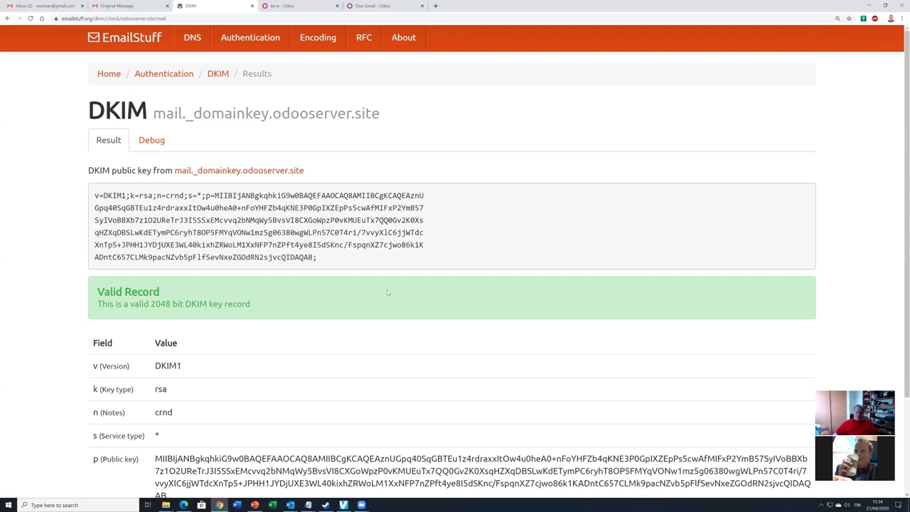
pyautogui.click(318, 504)
# - Copy the long DKIM selector from Notepad and go back to the authentication form
pyautogui.click(347, 469)
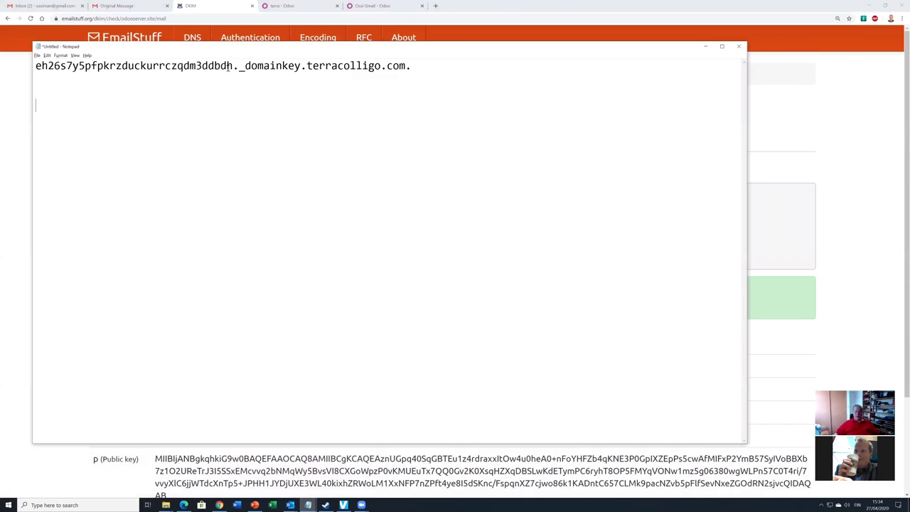
pyautogui.moveTo(232, 65); pyautogui.dragTo(35, 68)
pyautogui.hotkey('ctrl', 'c')
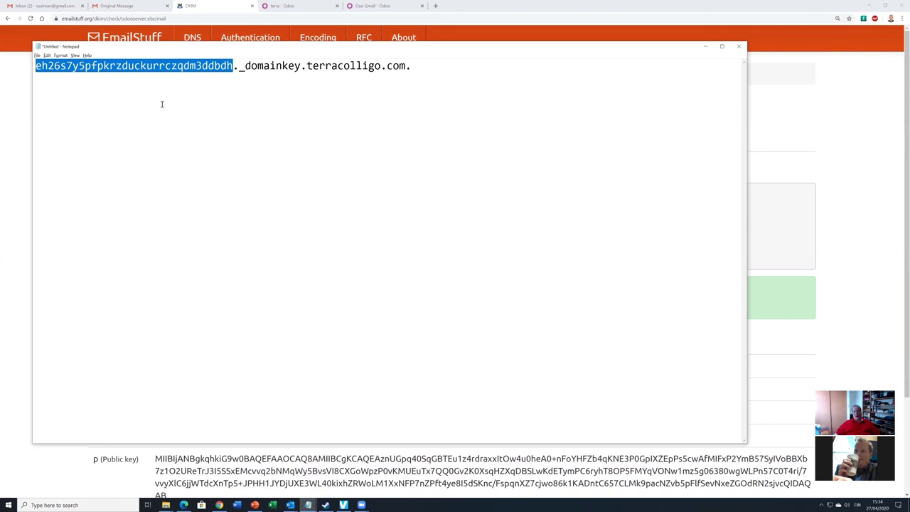
pyautogui.hotkey('alt', 'Tab')
pyautogui.rightClick(331, 208)
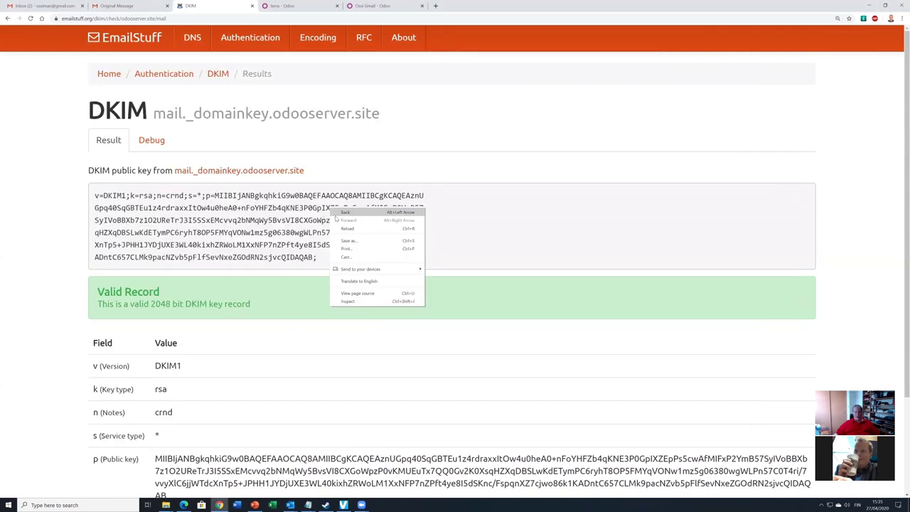
pyautogui.click(344, 213)
# - Check the pasted selector's DKIM key on terracolligo.com, then go back
pyautogui.click(237, 297)
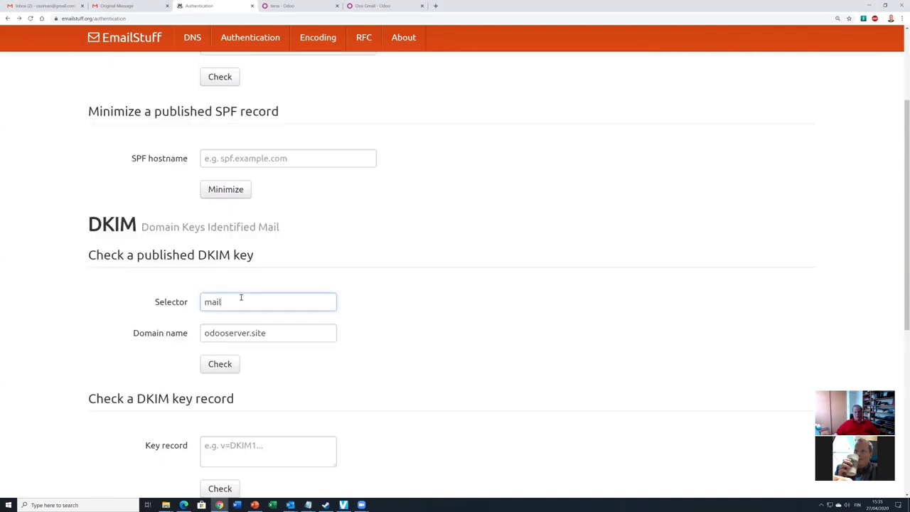
pyautogui.hotkey('ctrl', 'a')
pyautogui.hotkey('ctrl', 'v')
pyautogui.press('Tab')
pyautogui.write('terrac')
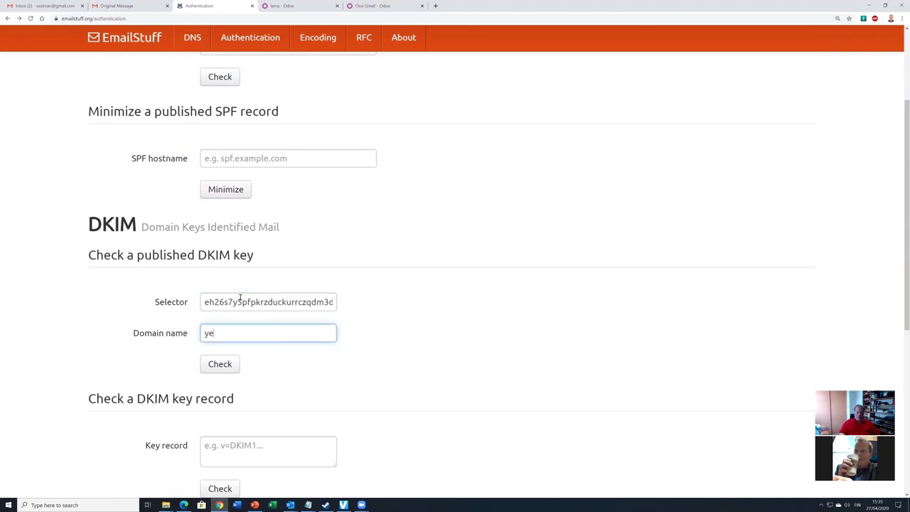
pyautogui.write('olligo.com')
pyautogui.press('Return')
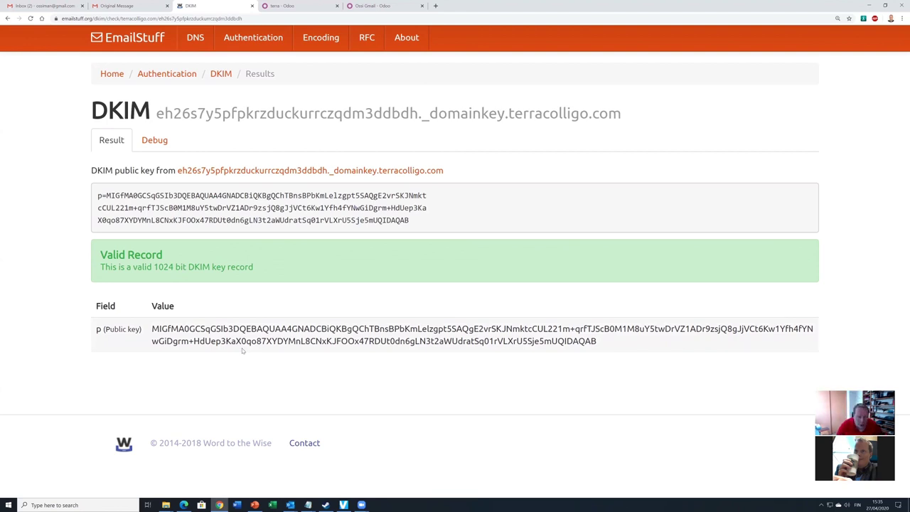
pyautogui.hotkey('alt', 'Left')
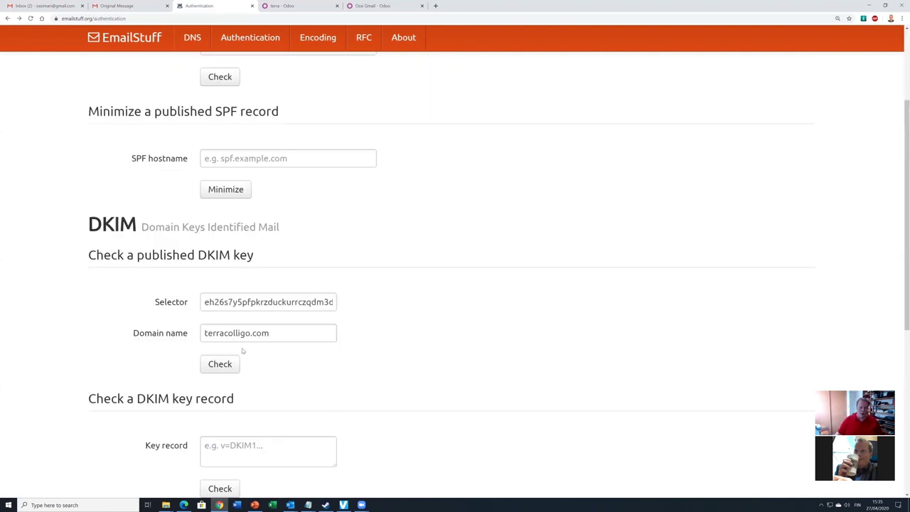
# - Run the DMARC check for terracolligo.com
pyautogui.scroll(-4, 320, 334)
pyautogui.scroll(-2, 265, 304)
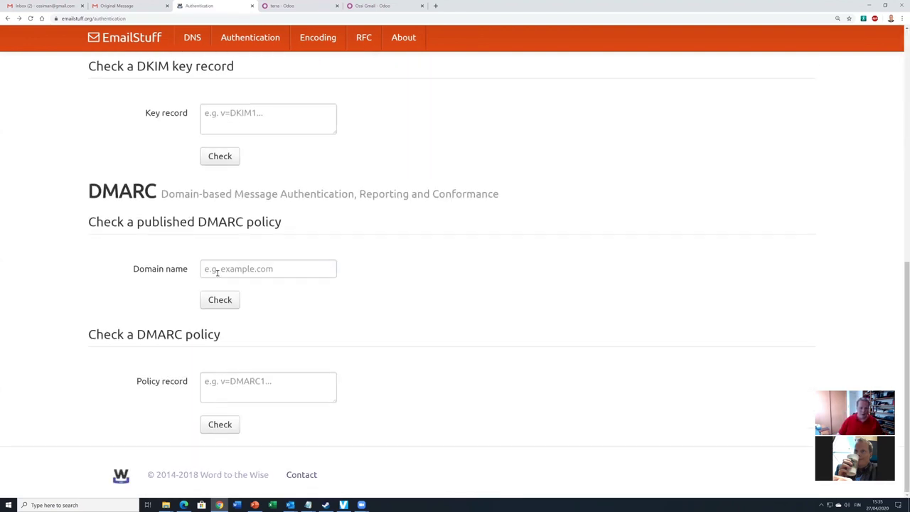
pyautogui.click(216, 269)
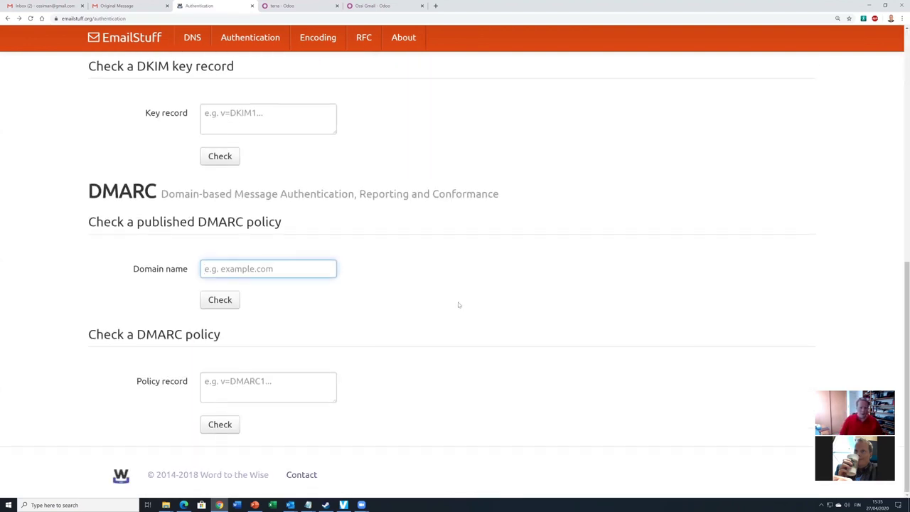
pyautogui.write('terracolligo.com')
pyautogui.press('Return')
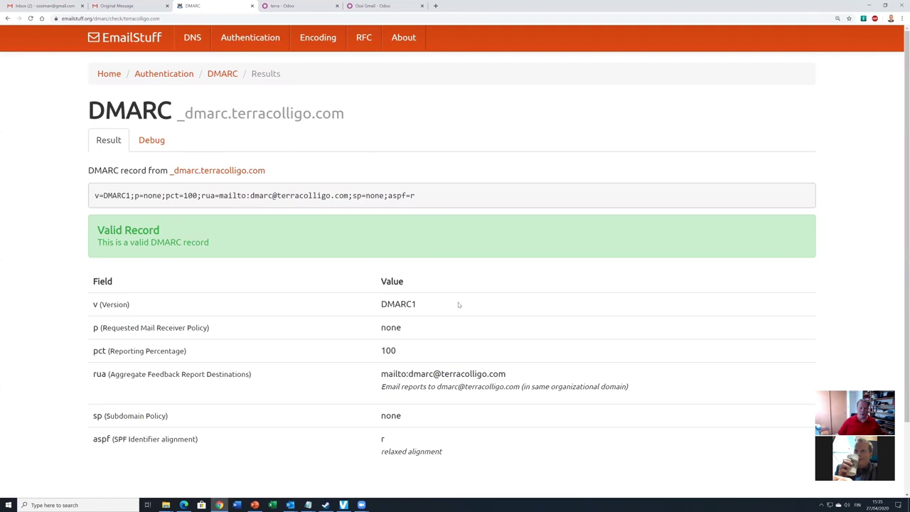
# - Run the DMARC check for odooserver.site, then bring up the slide deck's first slide
pyautogui.scroll(-2, 459, 305)
pyautogui.hotkey('alt', 'Left')
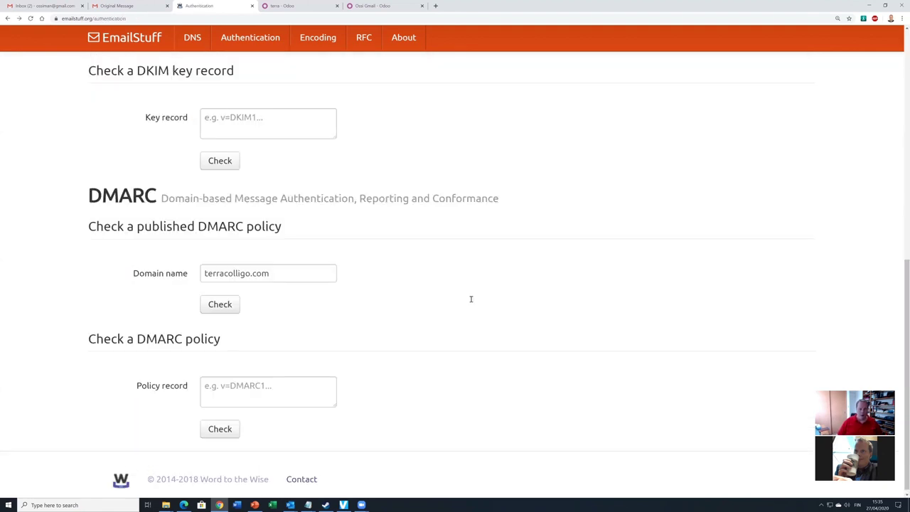
pyautogui.tripleClick(290, 278)
pyautogui.write('o')
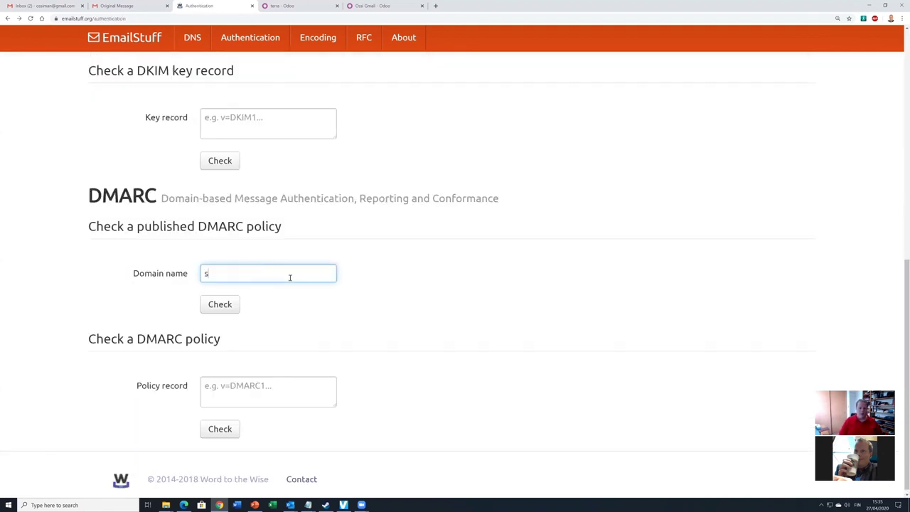
pyautogui.write('dooserver.site')
pyautogui.press('Return')
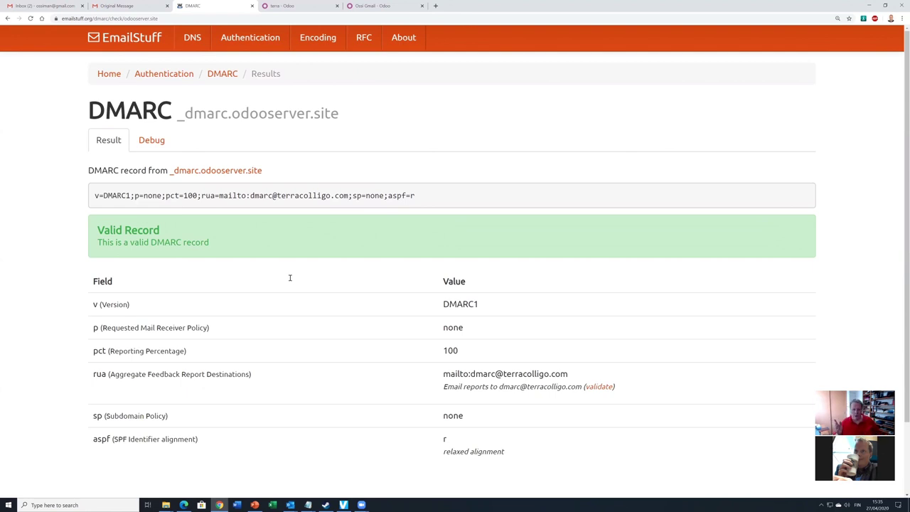
pyautogui.hotkey('alt', 'Tab')
pyautogui.press('Home')
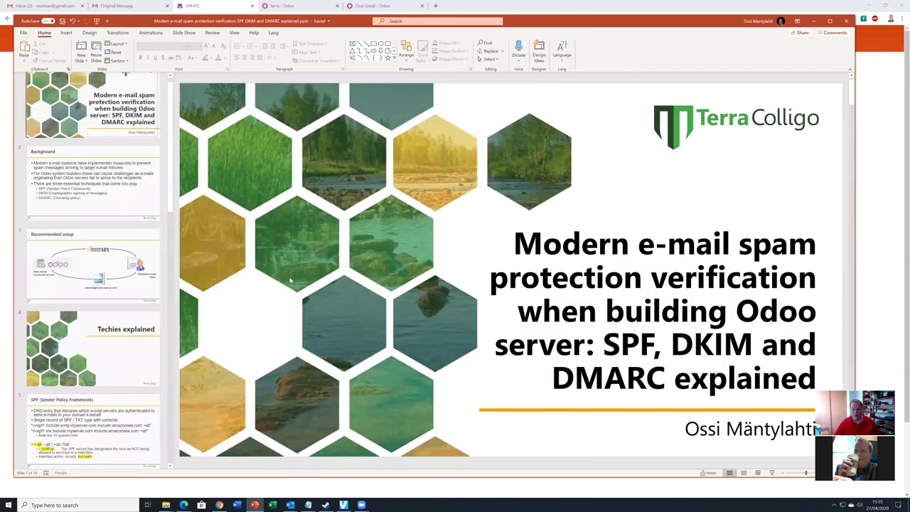
# - Show the Recommended setup slide, then return to the Odoo contact tab in Chrome
pyautogui.press('Down')
pyautogui.press('Down')
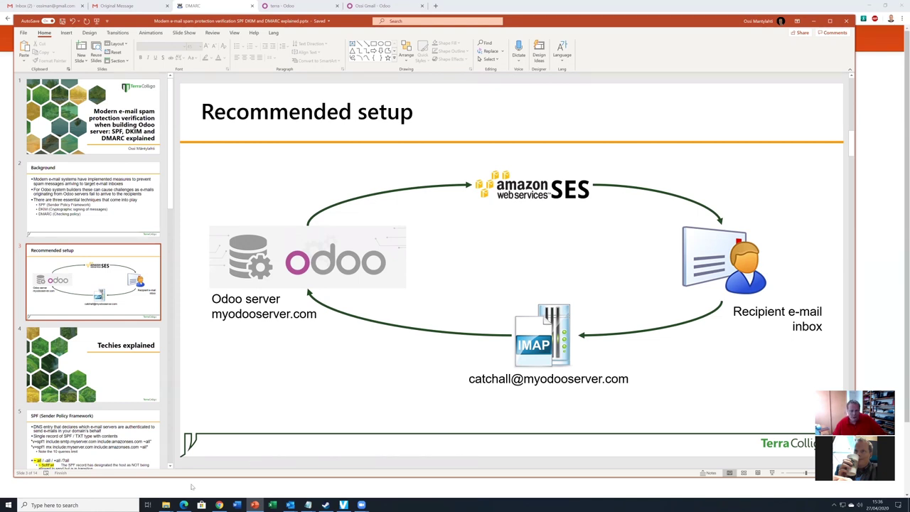
pyautogui.moveTo(166, 505)
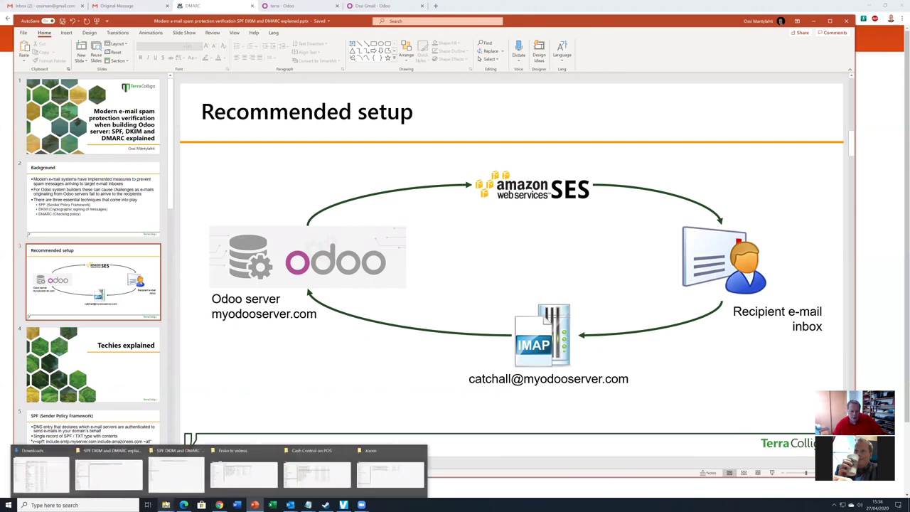
pyautogui.click(225, 482)
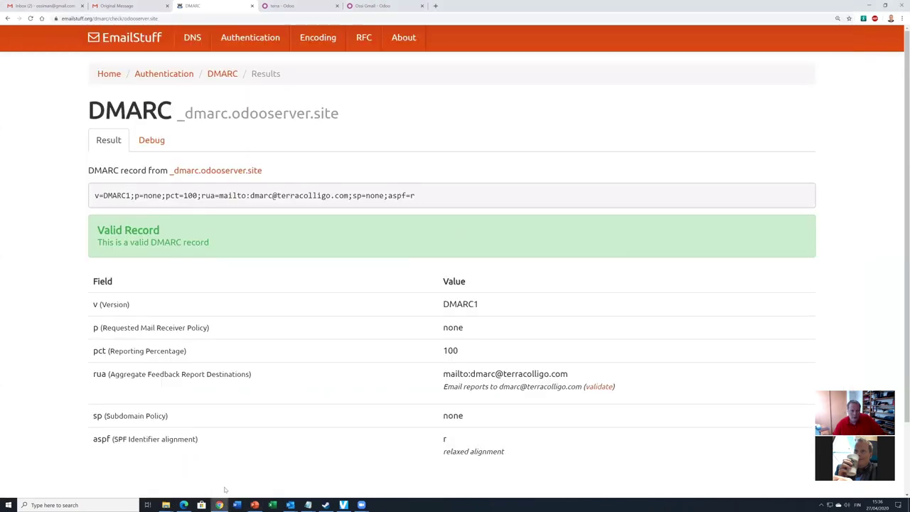
pyautogui.click(370, 6)
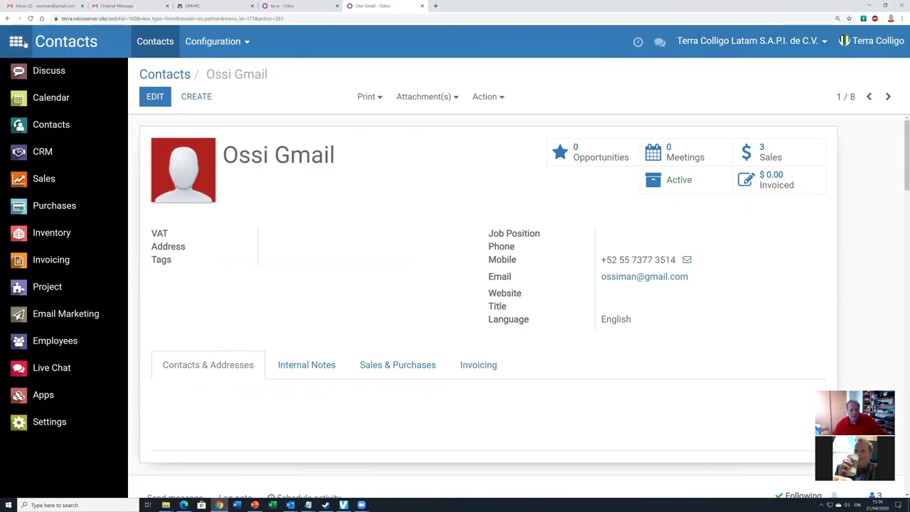
# - Reload the contact page and open Odoo's Settings dashboard
pyautogui.click(31, 19)
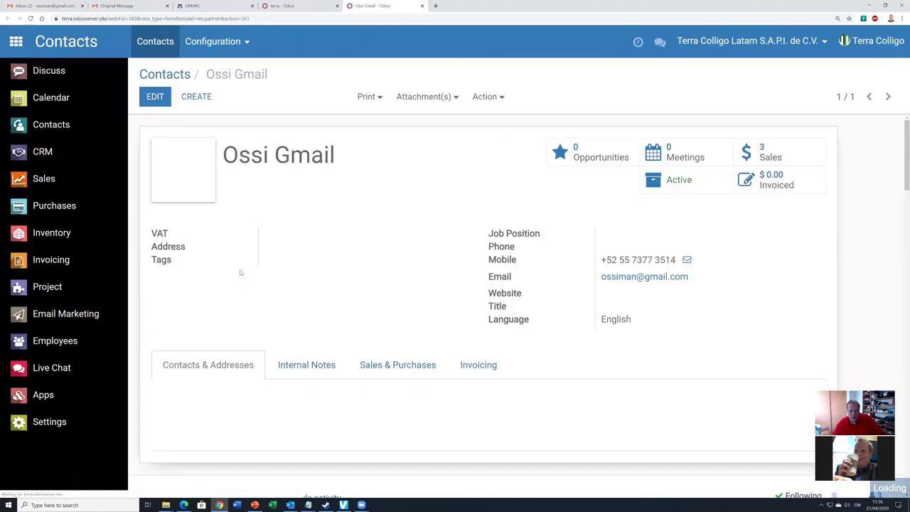
pyautogui.click(58, 422)
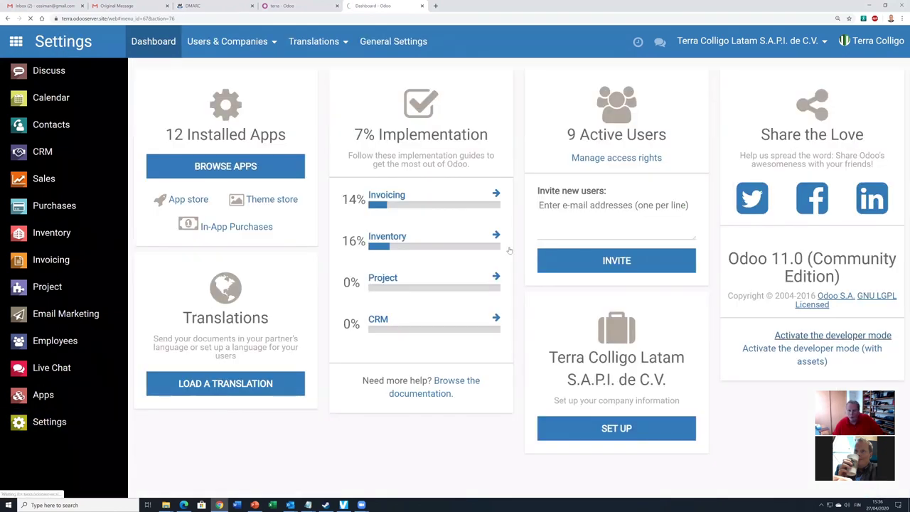
# - Activate developer mode and open Technical > Outgoing Mail Servers
pyautogui.click(856, 336)
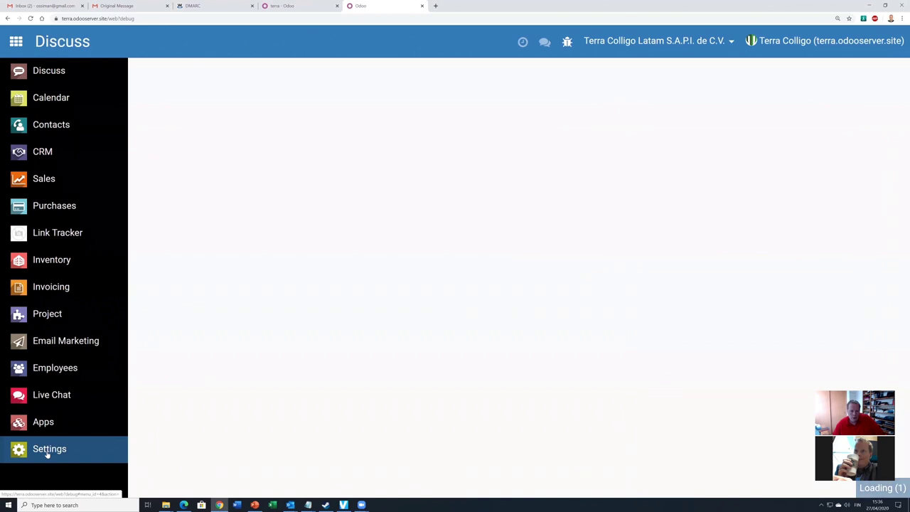
pyautogui.click(48, 451)
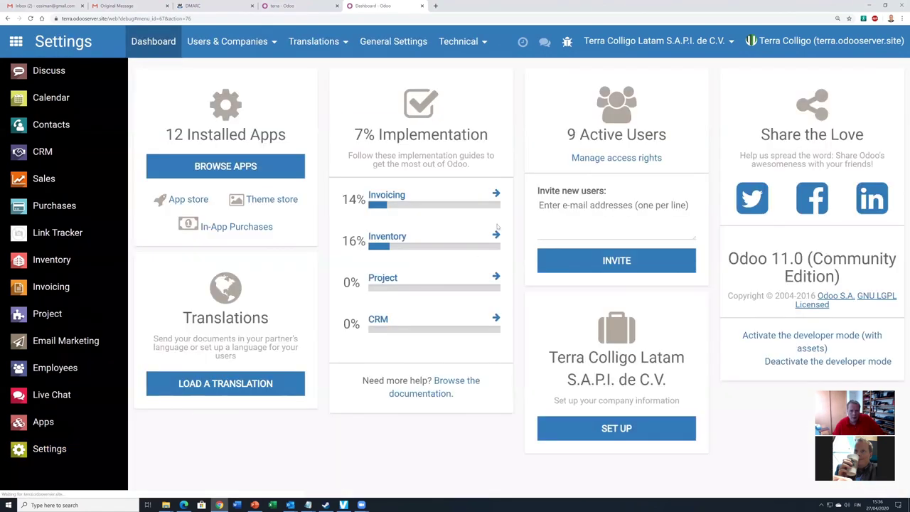
pyautogui.click(464, 44)
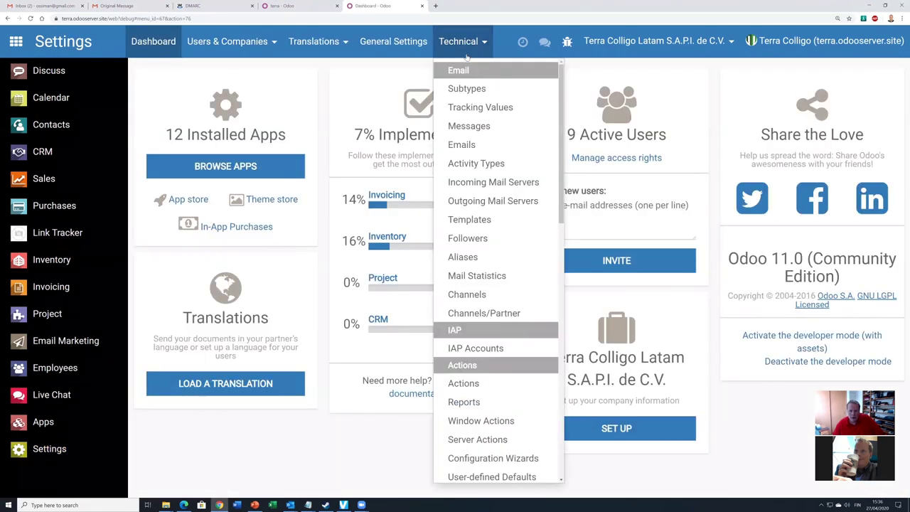
pyautogui.click(501, 201)
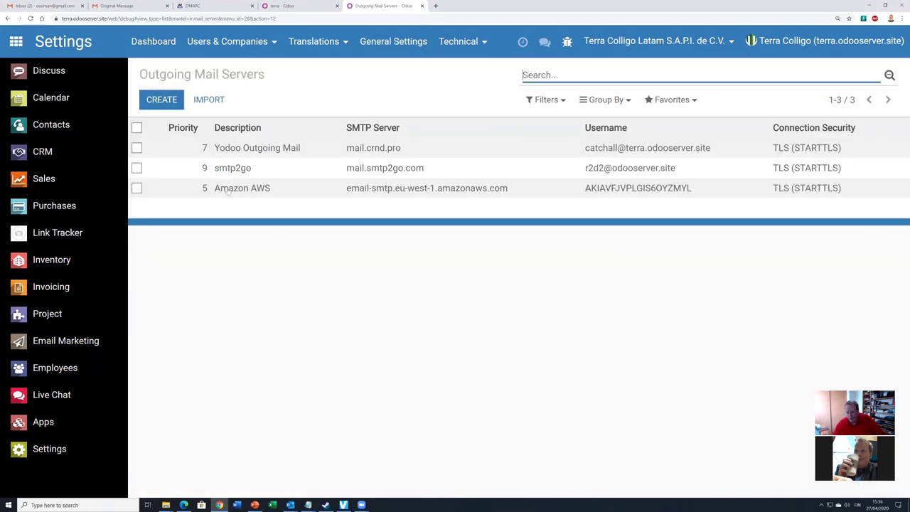
# - Confirm the Amazon AWS server's connection test succeeds, then bring up quotation SO056
pyautogui.click(228, 188)
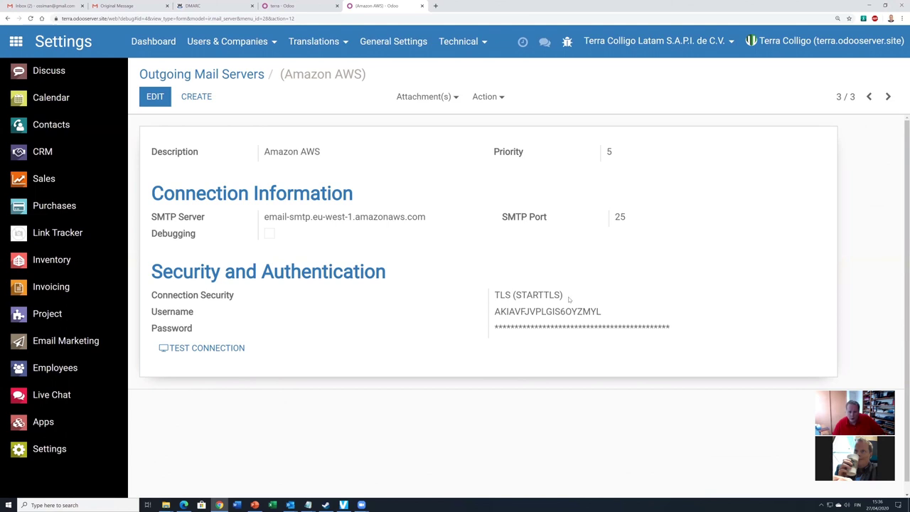
pyautogui.click(219, 348)
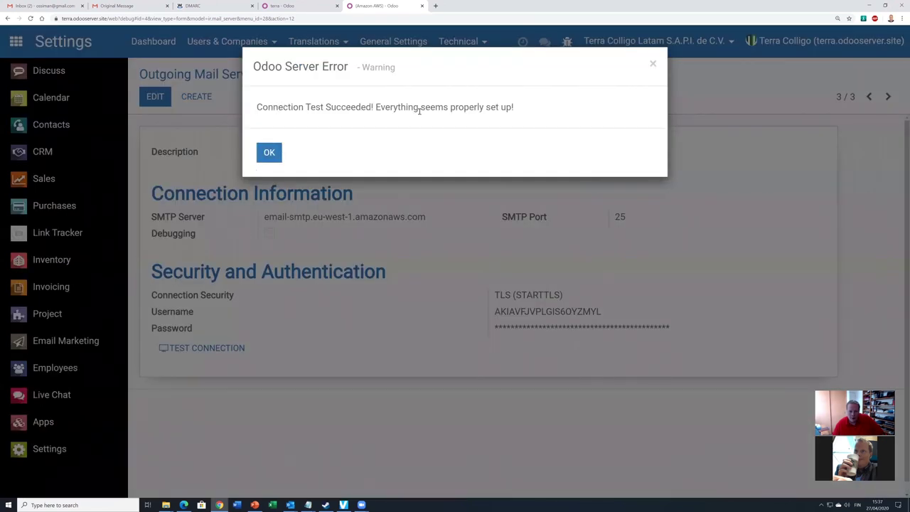
pyautogui.click(269, 153)
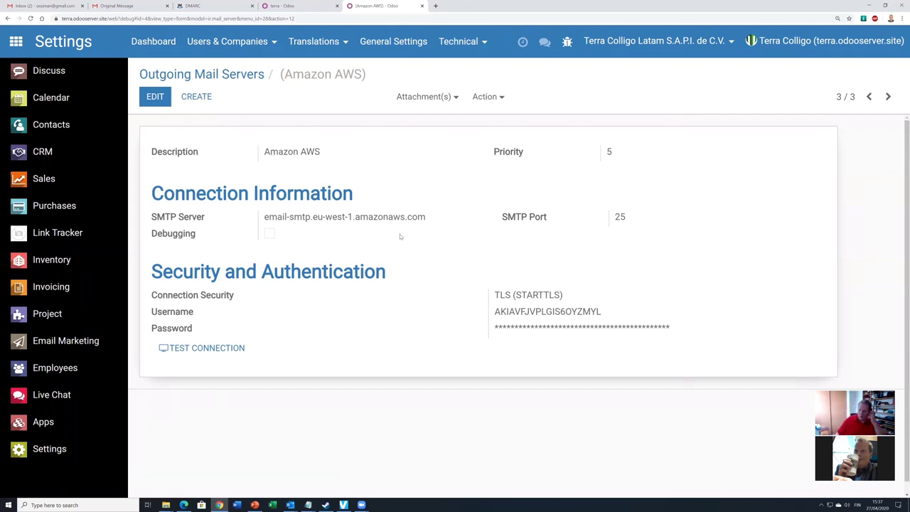
pyautogui.click(184, 505)
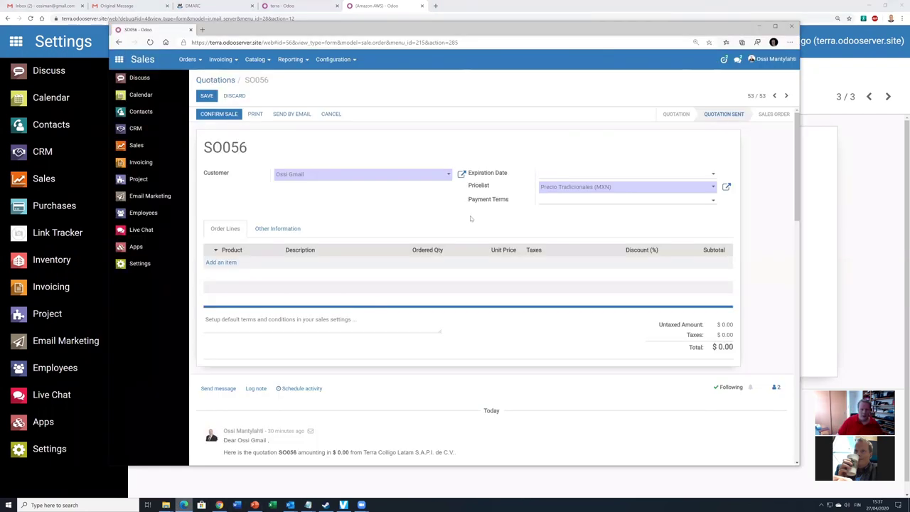
# - Glance at user preferences, then search Contacts for 'ossi' and open the Gmail test contact
pyautogui.click(771, 59)
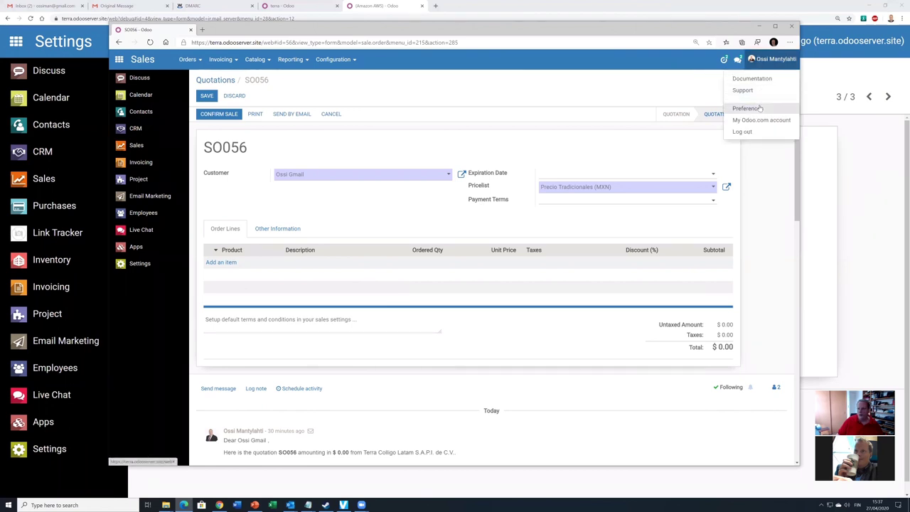
pyautogui.click(760, 106)
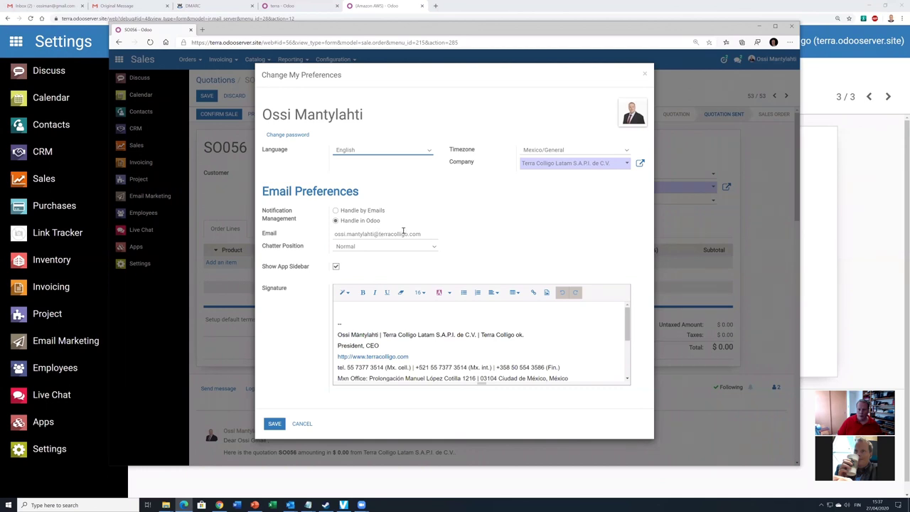
pyautogui.click(304, 423)
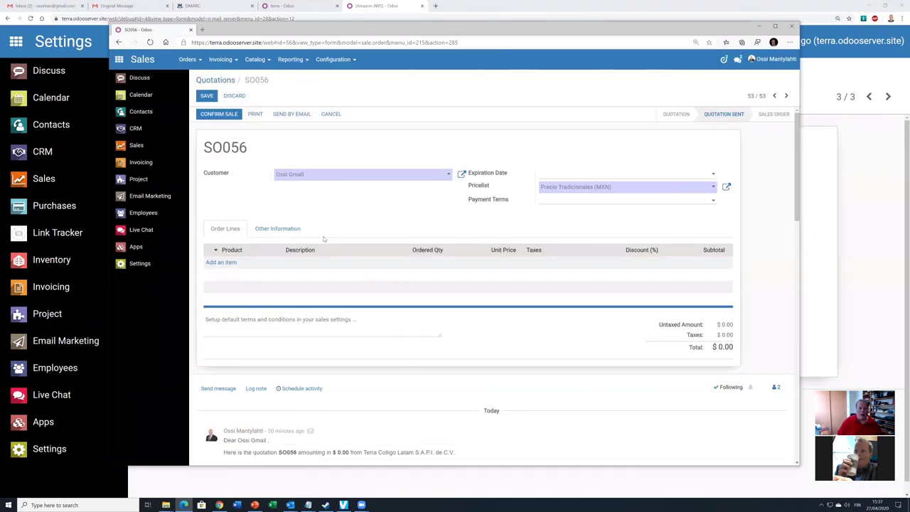
pyautogui.click(150, 114)
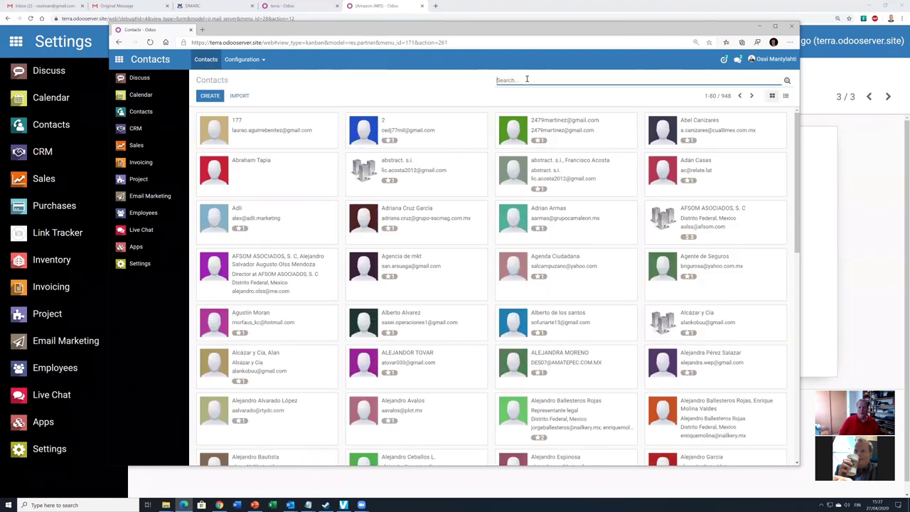
pyautogui.write('ossi')
pyautogui.press('Return')
pyautogui.click(262, 121)
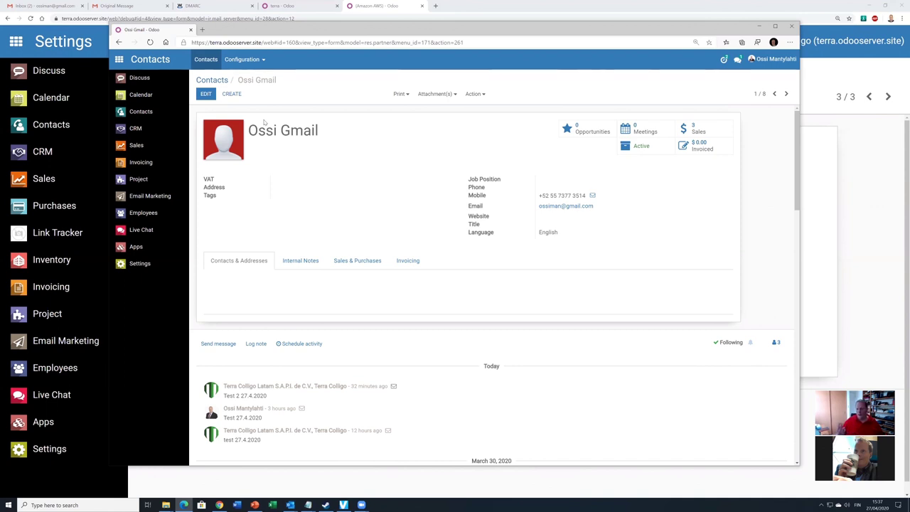
# - Send 'Test message 3 on 27.4.2020' from the contact's chatter
pyautogui.click(218, 344)
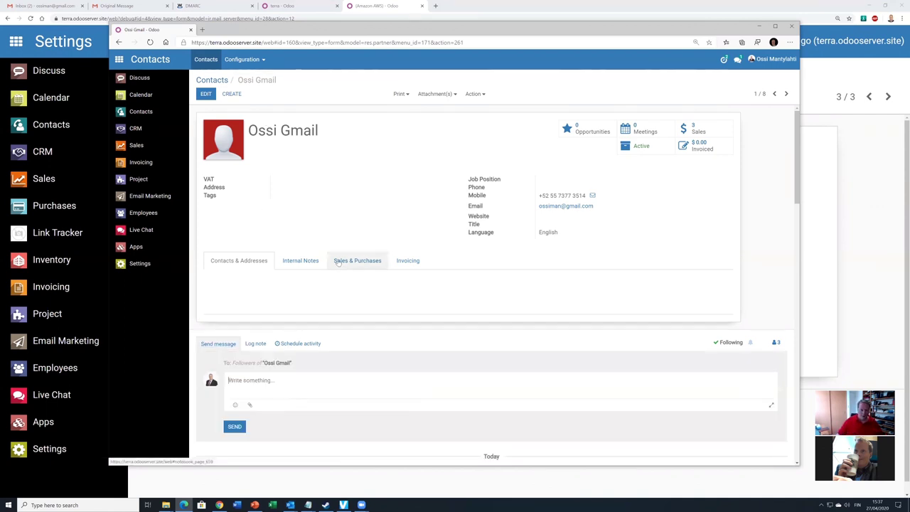
pyautogui.write('Test m')
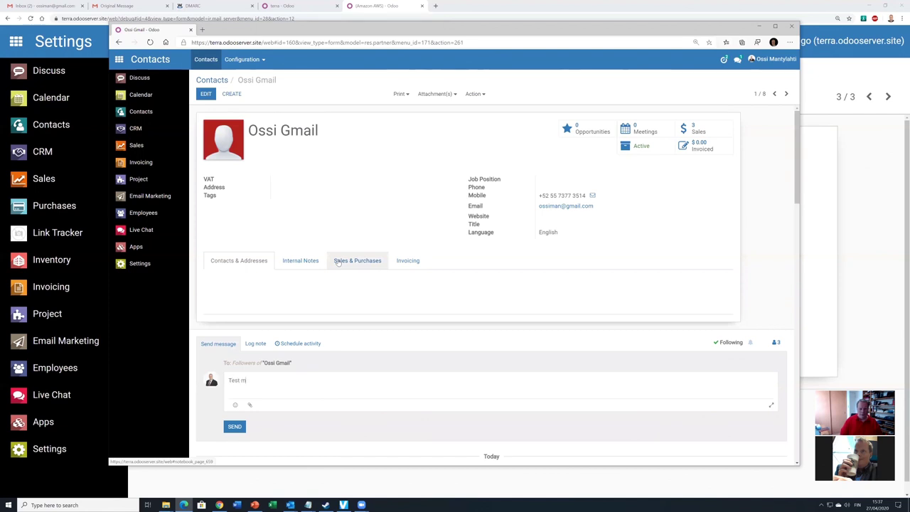
pyautogui.write('essage 3 on 267')
pyautogui.write('.2020')
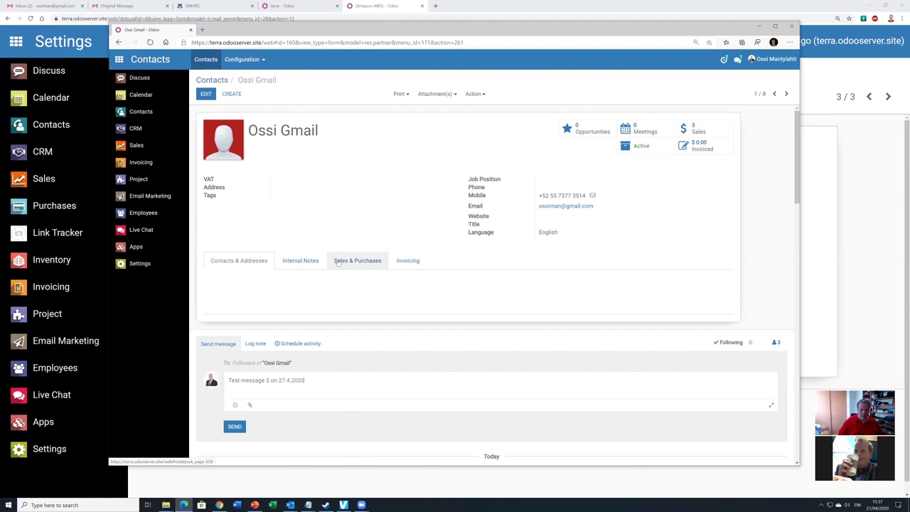
pyautogui.click(236, 427)
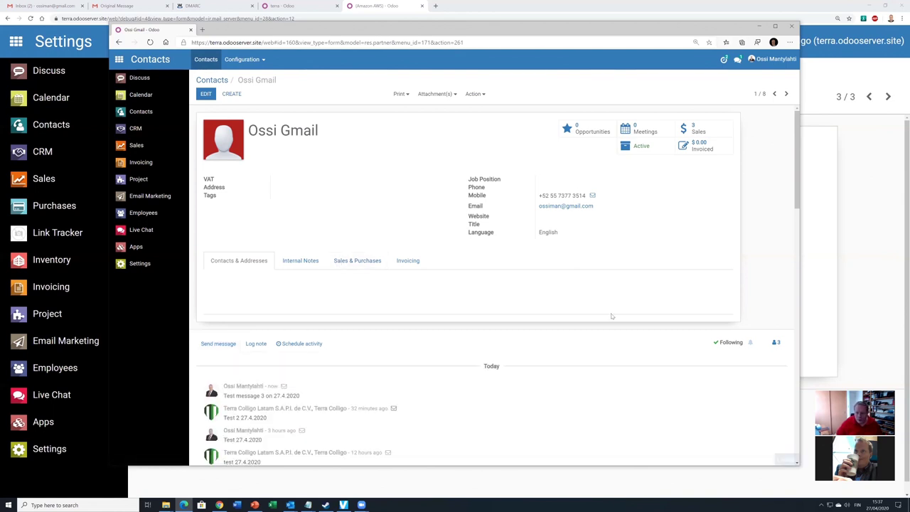
pyautogui.scroll(-3, 293, 161)
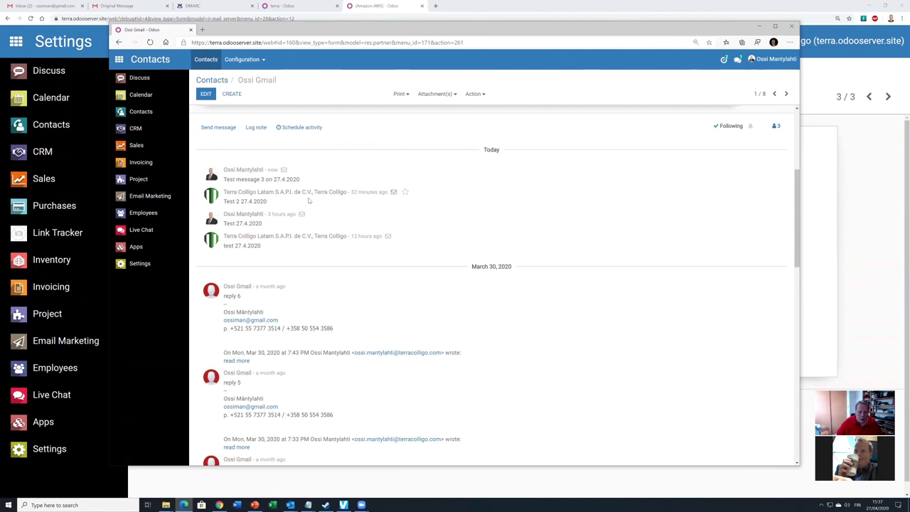
pyautogui.moveTo(283, 172)
pyautogui.click(464, 8)
pyautogui.click(458, 41)
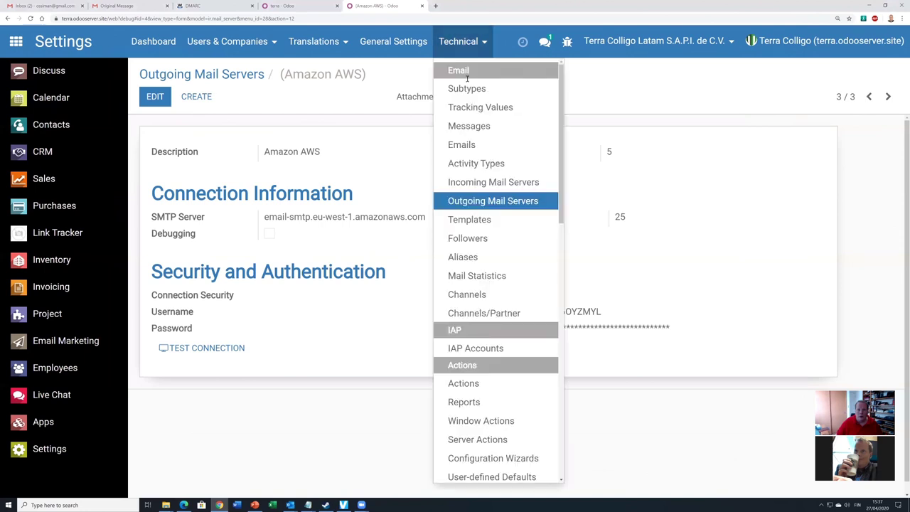
# - Re-queue the newest unsent email in Technical > Emails, then view Gmail's original message
pyautogui.click(465, 147)
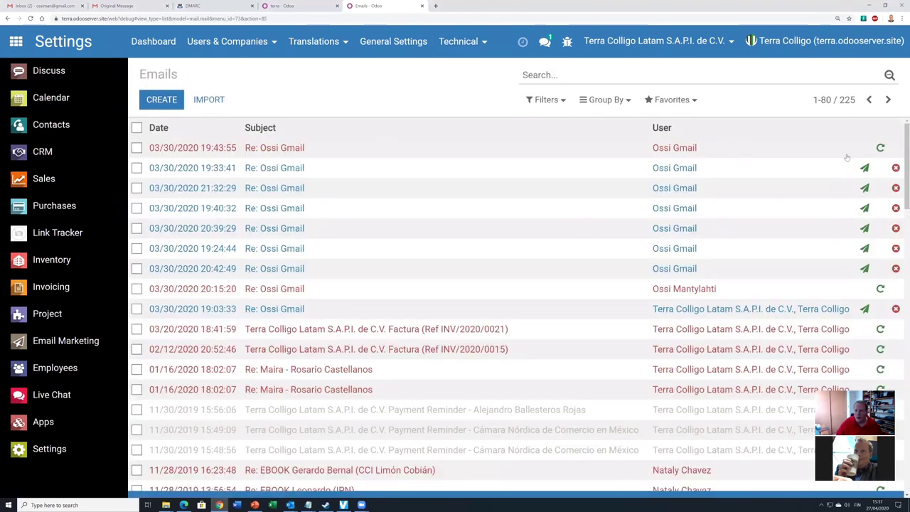
pyautogui.click(880, 148)
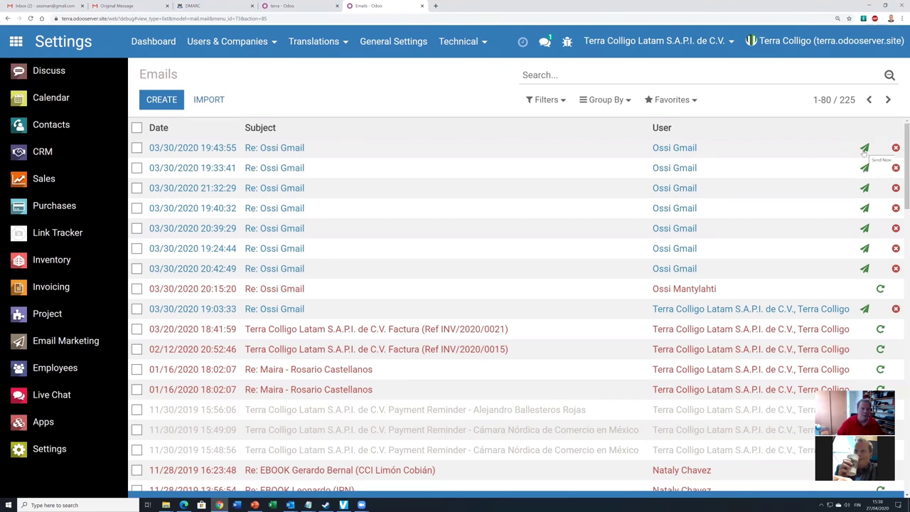
pyautogui.click(32, 5)
pyautogui.click(115, 5)
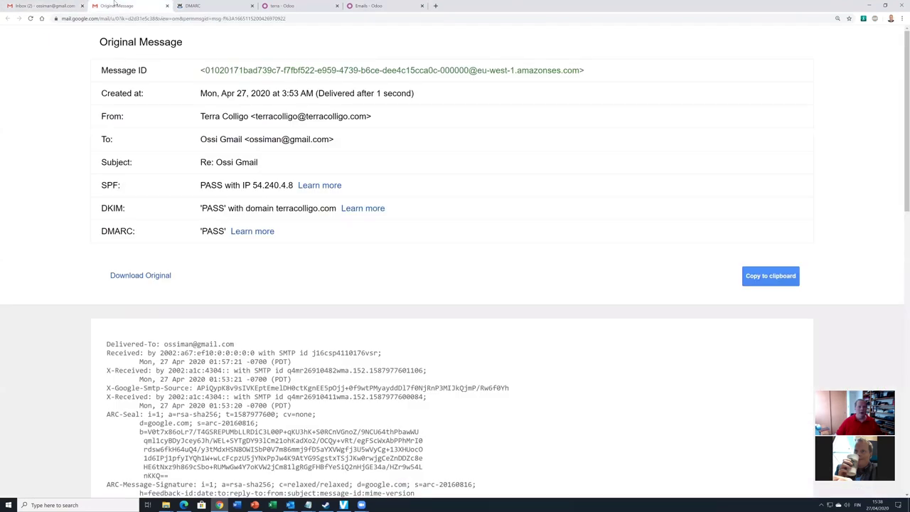
# - Reload the Gmail inbox and open the newly arrived 'Re:' conversation with Test message 3
pyautogui.click(71, 4)
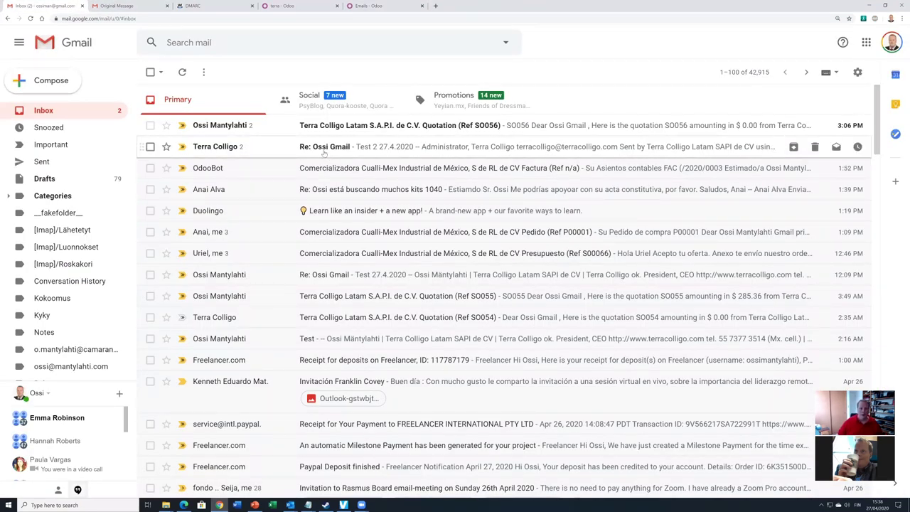
pyautogui.click(325, 153)
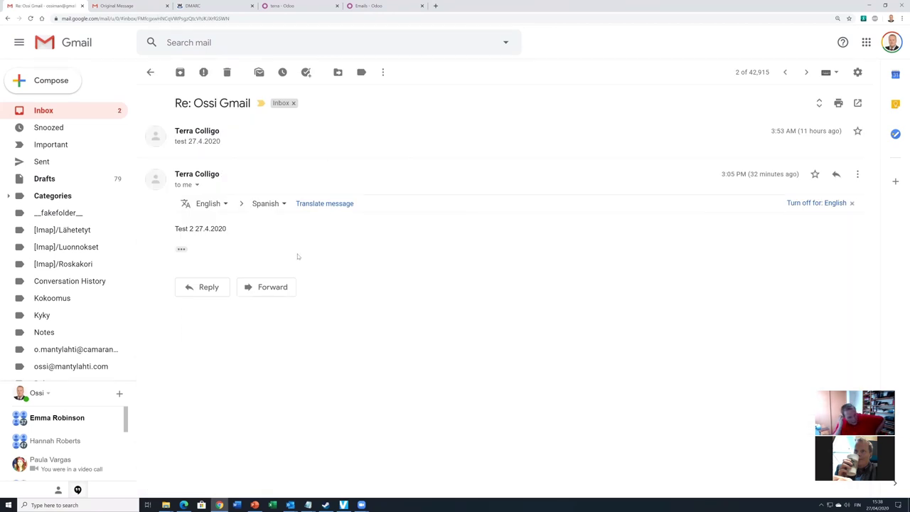
pyautogui.click(30, 18)
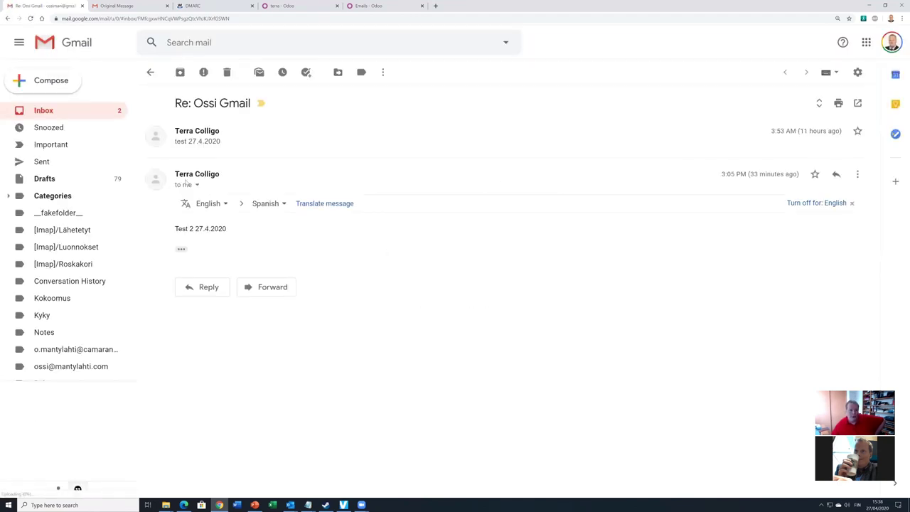
pyautogui.click(62, 111)
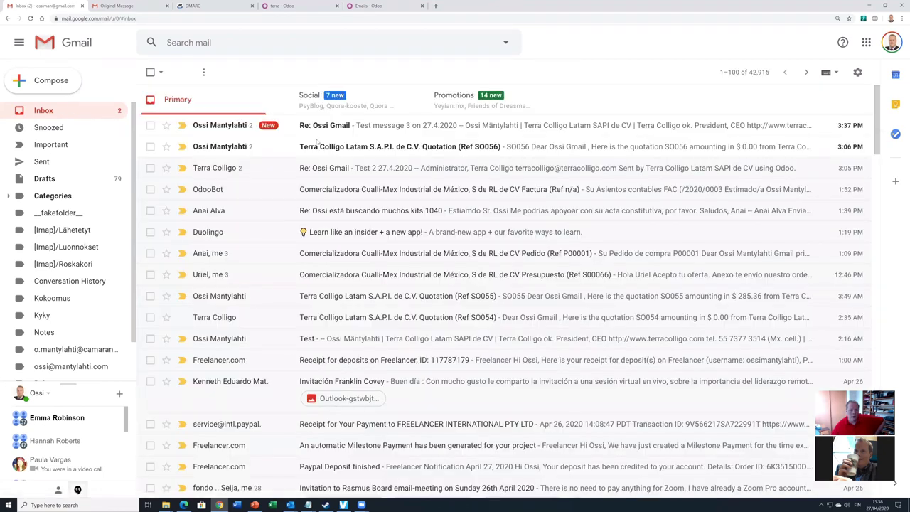
pyautogui.click(383, 128)
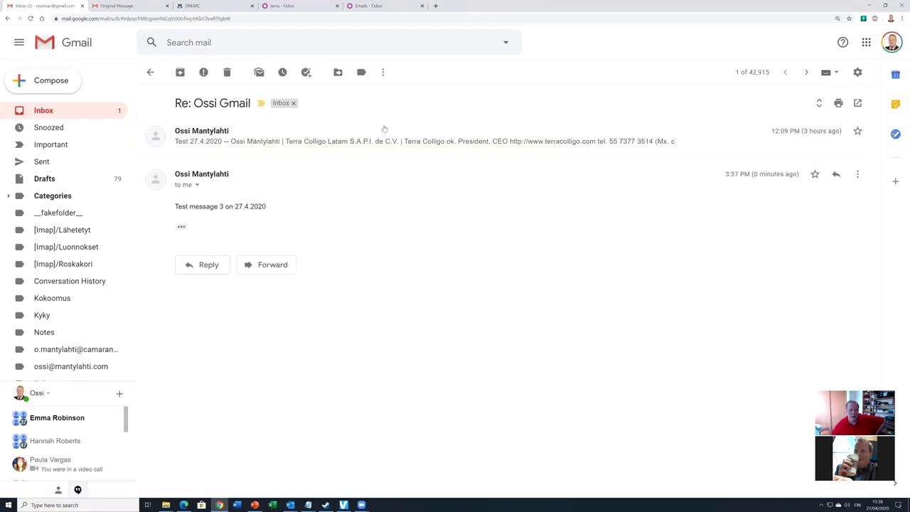
# - Check the sender details show mailed-by eu-west-1.amazonses.com and signed-by terracolligo.com
pyautogui.click(197, 185)
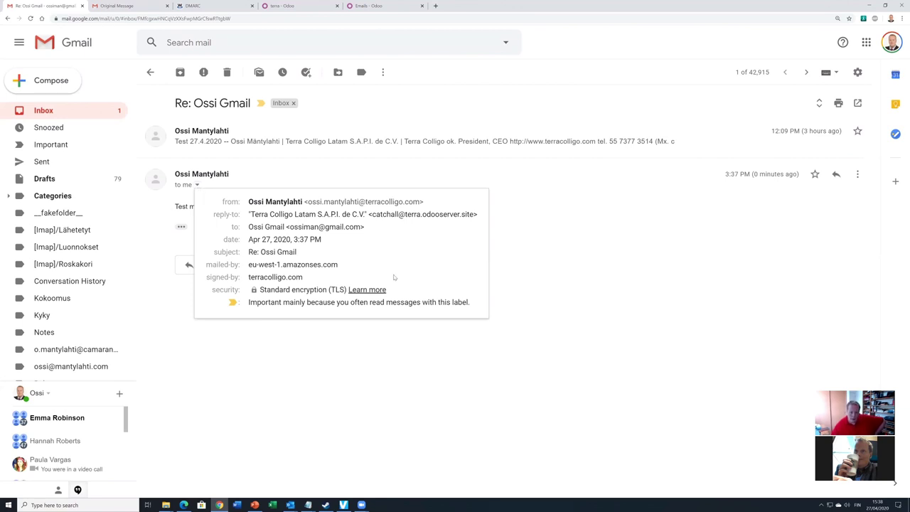
pyautogui.moveTo(472, 214)
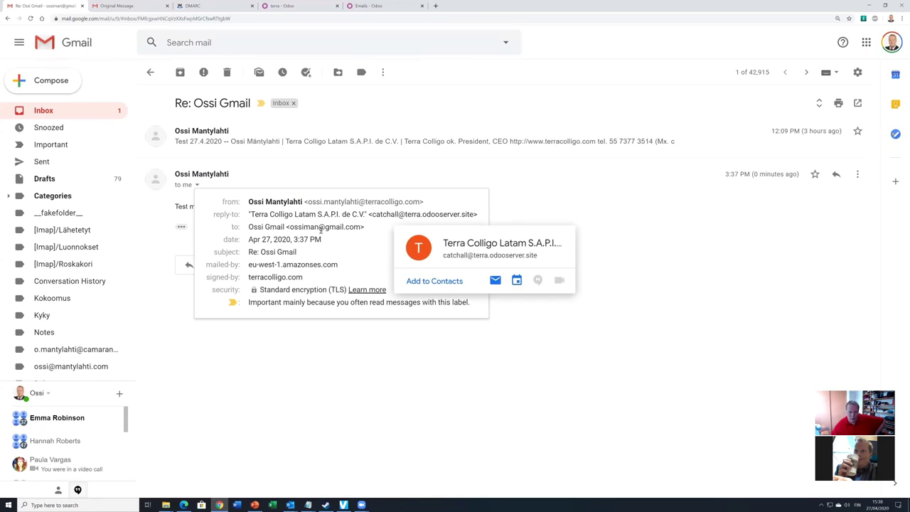
pyautogui.moveTo(349, 228)
pyautogui.click(271, 264)
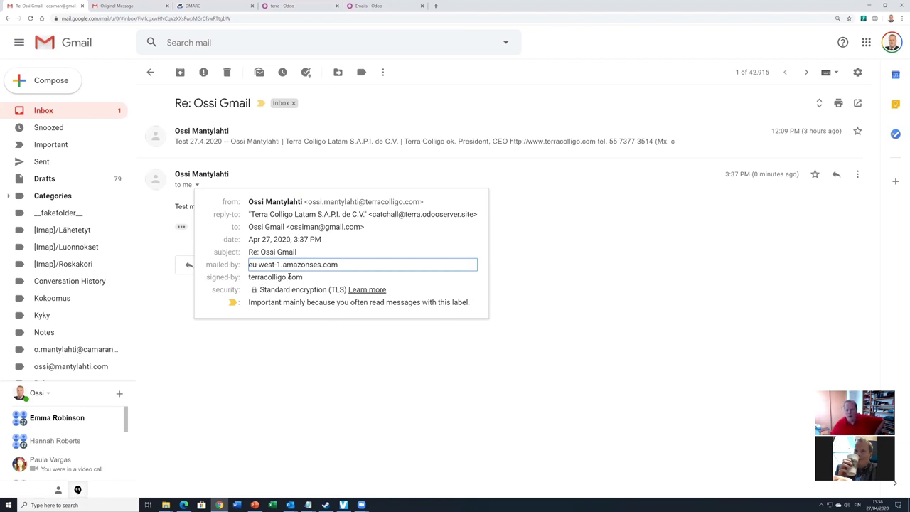
pyautogui.click(643, 256)
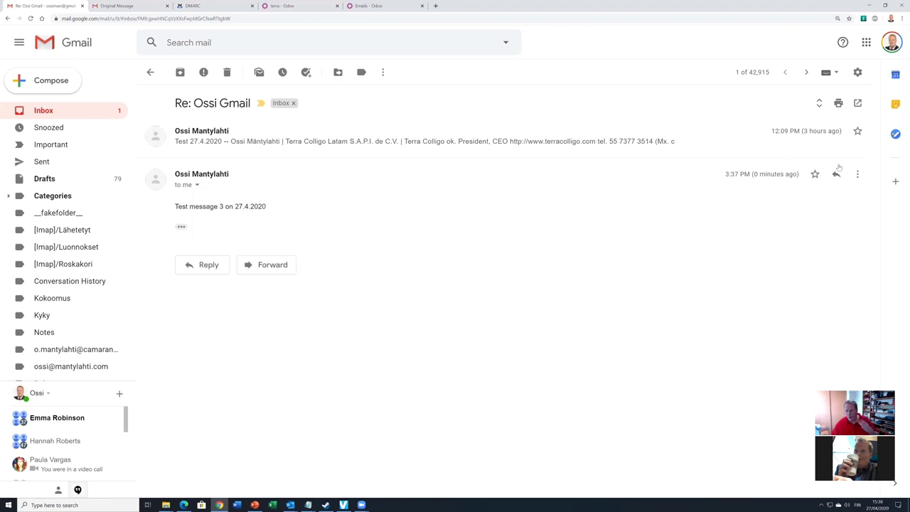
pyautogui.click(858, 175)
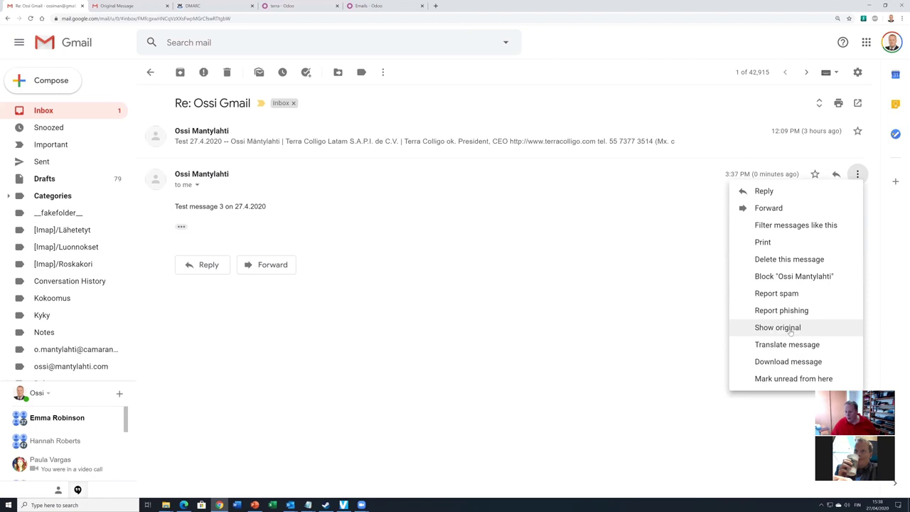
# - Show the message's original headers and highlight the SPF, DKIM and DMARC PASS results
pyautogui.click(777, 328)
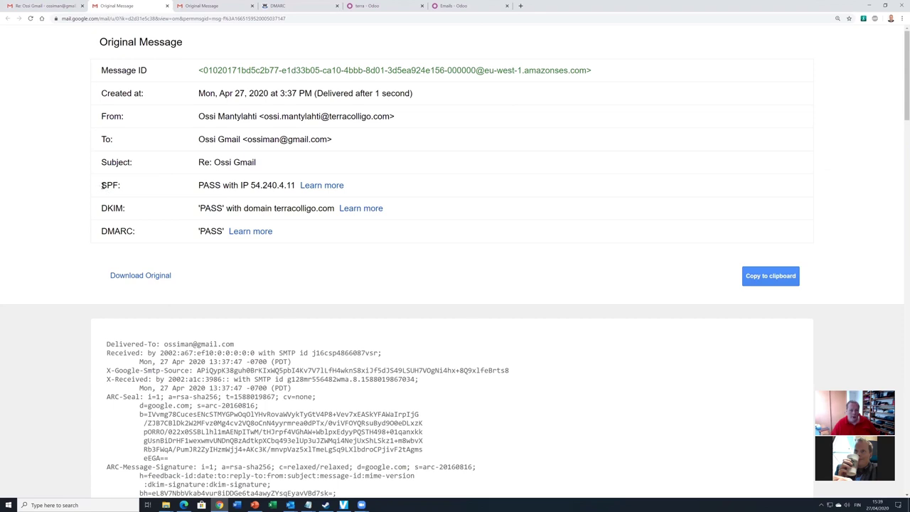
pyautogui.moveTo(114, 185); pyautogui.dragTo(294, 185)
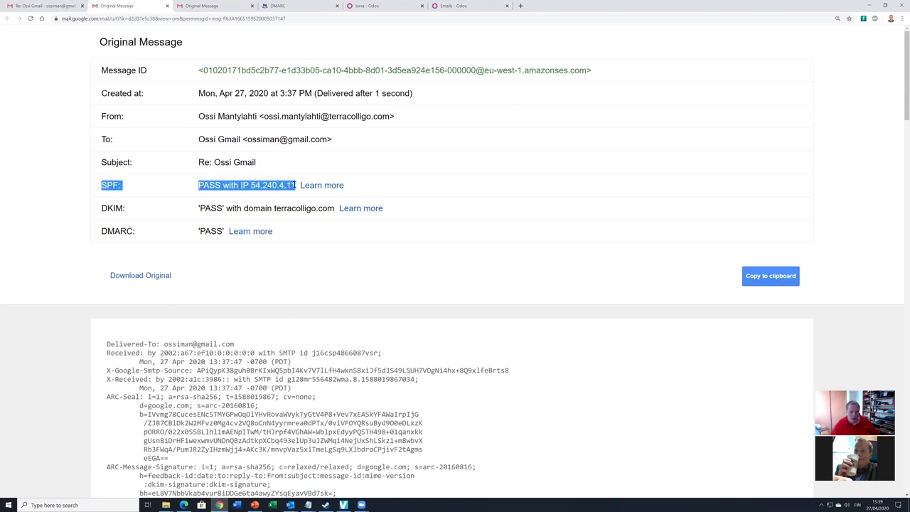
pyautogui.click(206, 193)
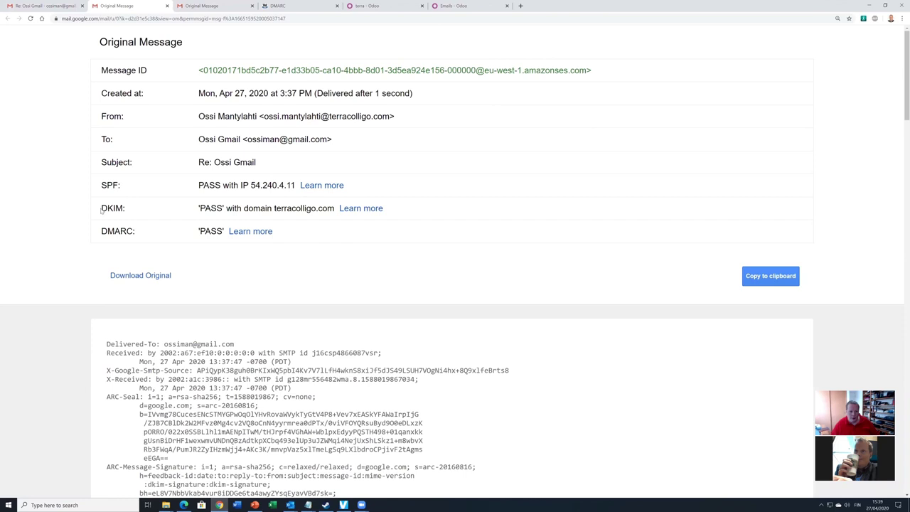
pyautogui.moveTo(102, 207); pyautogui.dragTo(331, 210)
pyautogui.click(332, 210)
pyautogui.moveTo(100, 231); pyautogui.dragTo(223, 230)
pyautogui.click(223, 230)
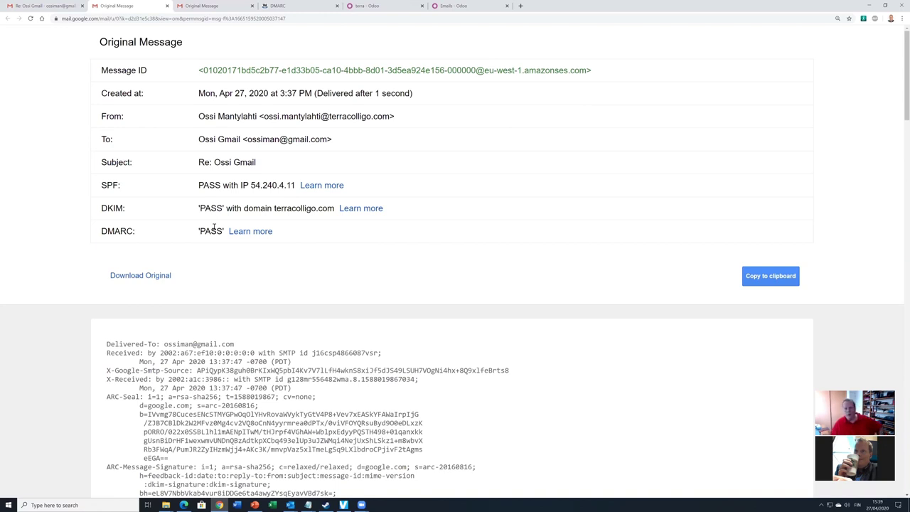
# - Return to the PowerPoint presentation and select slide 13
pyautogui.click(255, 505)
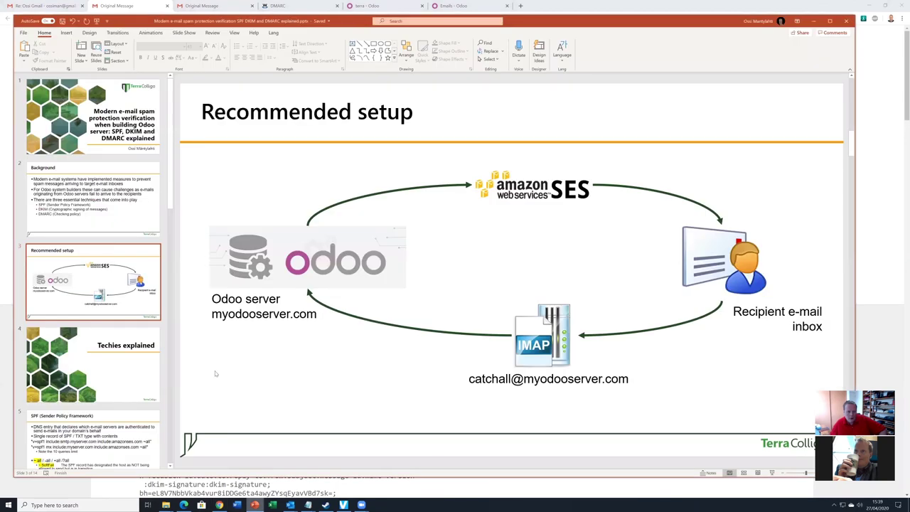
pyautogui.scroll(-5, 103, 357)
pyautogui.click(104, 358)
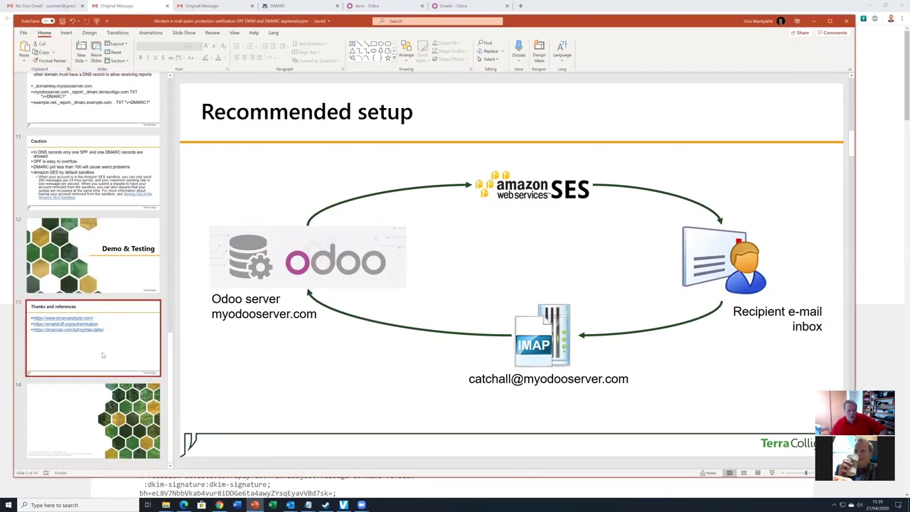